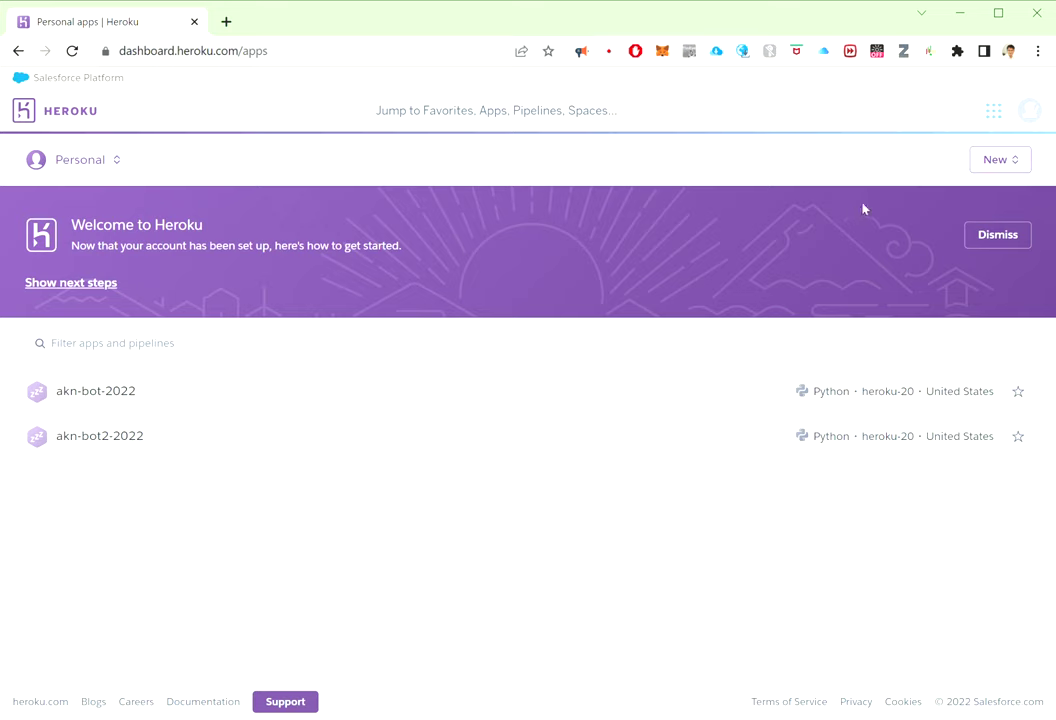
Step: Open the New menu at the top right of the personal apps list
left_click(1003, 165)
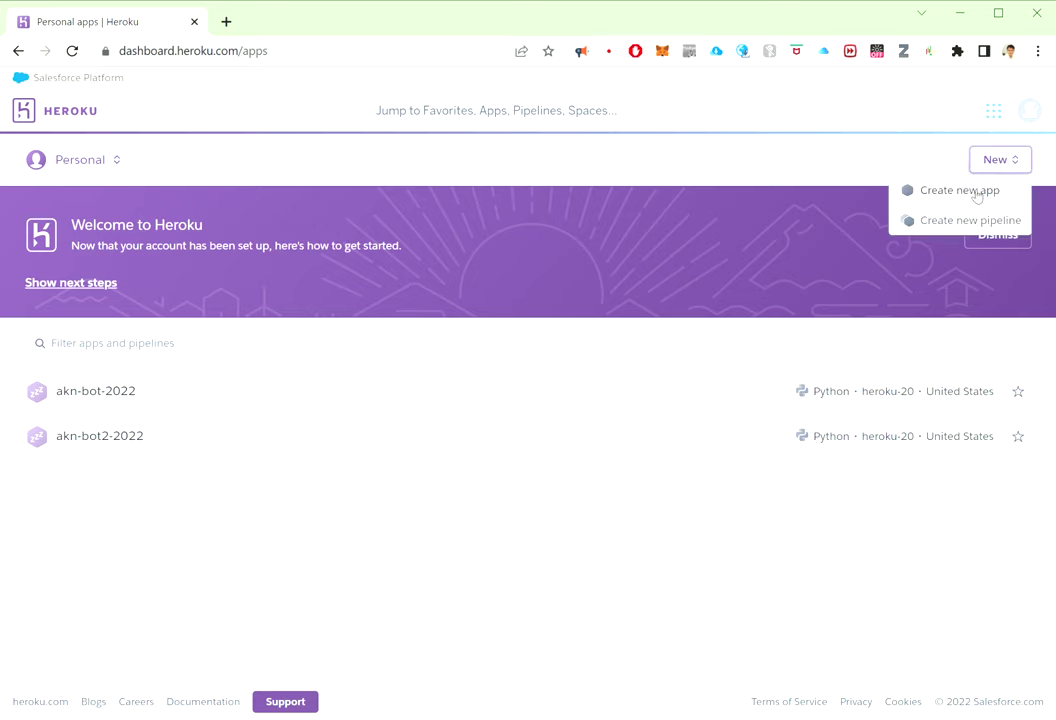
Step: Create a new app named test-deploy-test141056 in the United States region
left_click(985, 190)
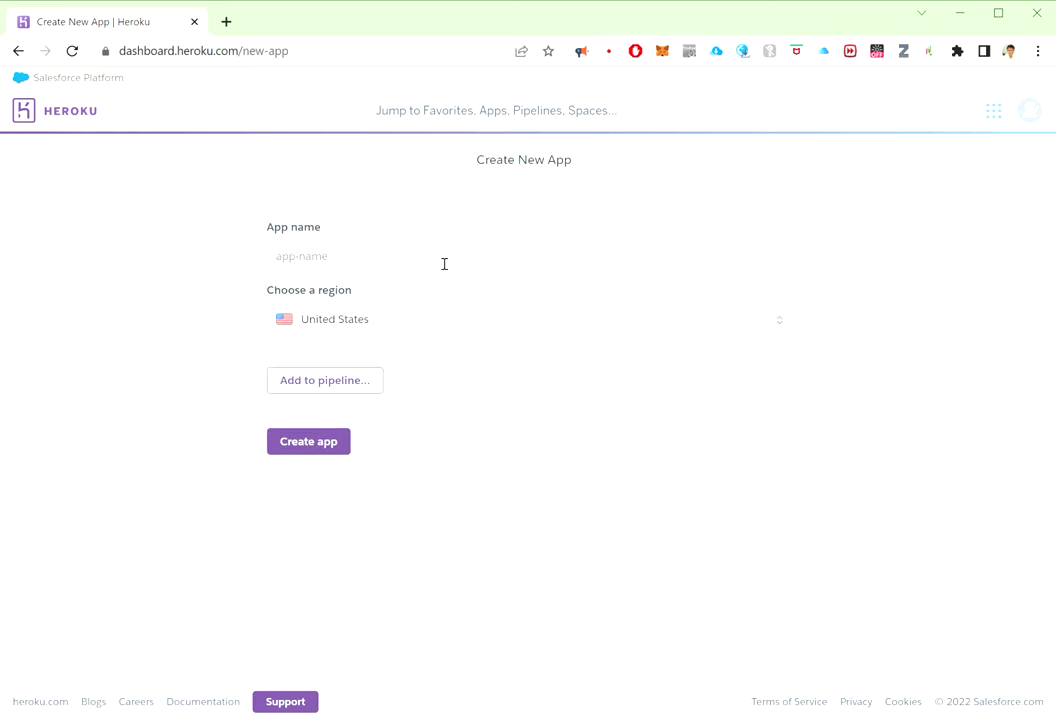
left_click(444, 264)
type("test1234567890")
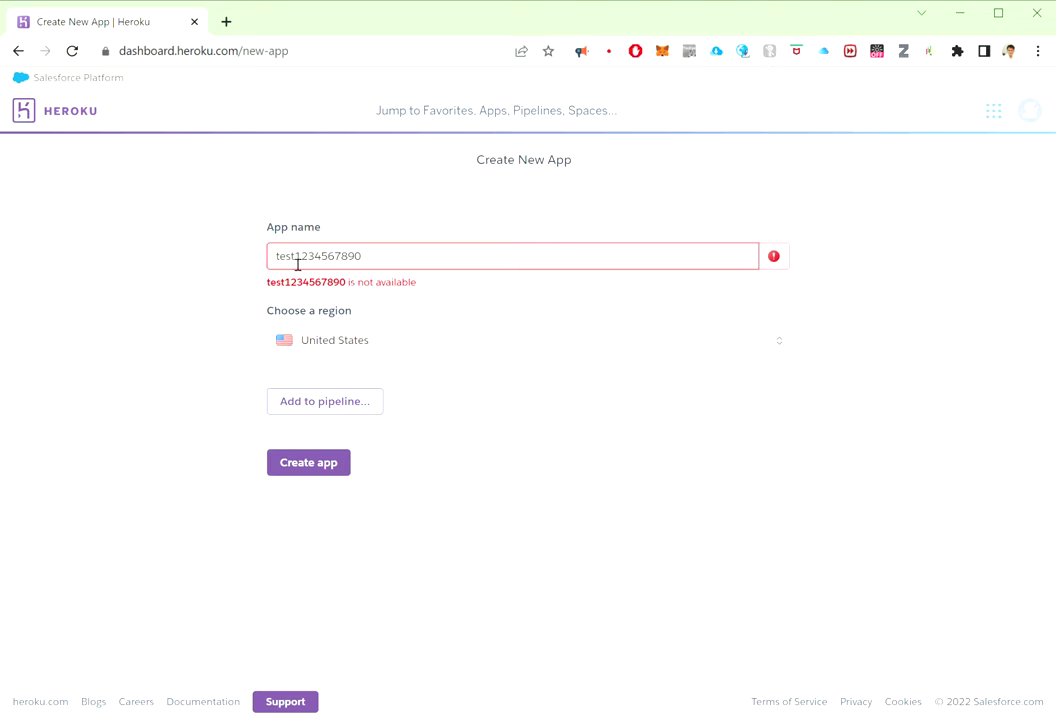
left_click_drag(295, 257, 321, 257)
left_click_drag(397, 274, 668, 268)
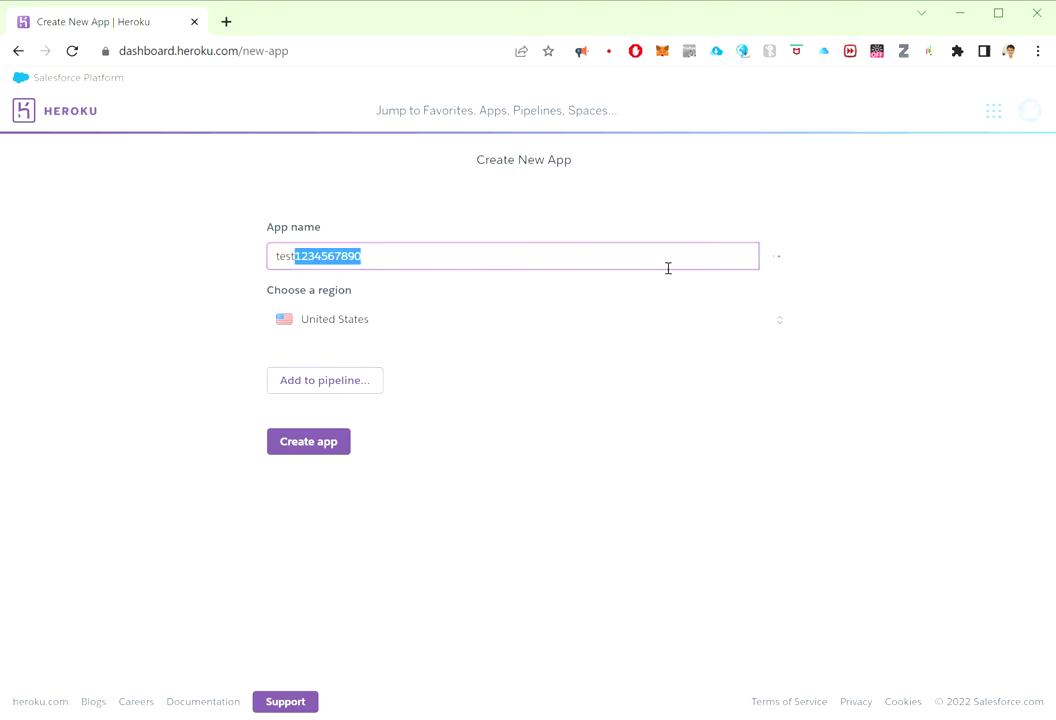
type("-deploy-test1")
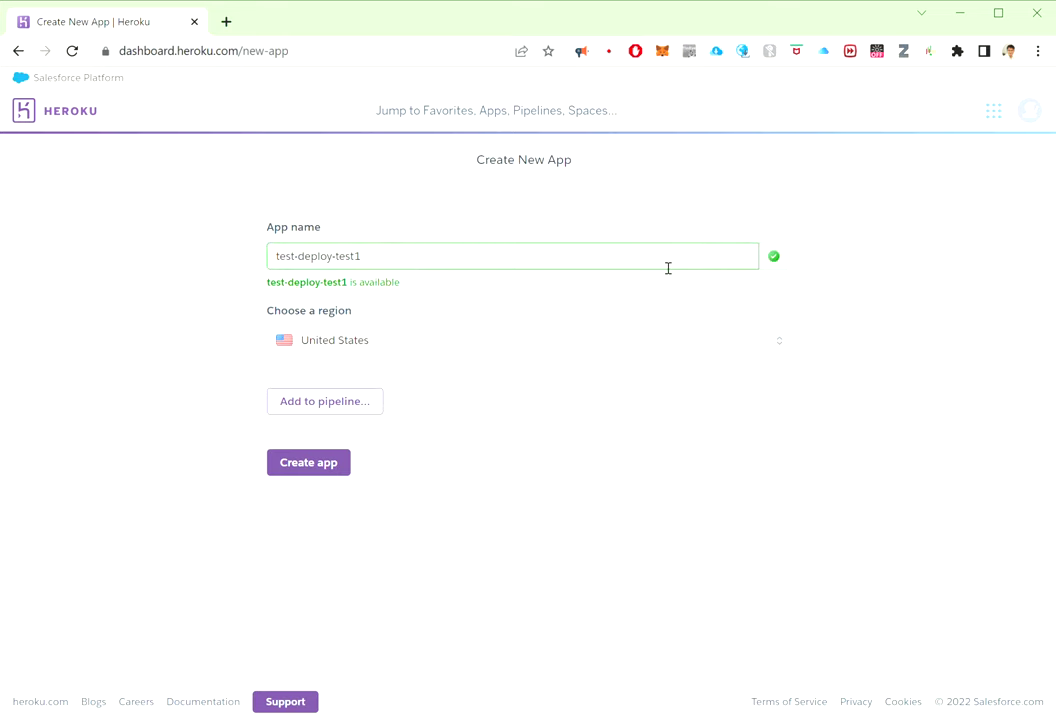
type("41056")
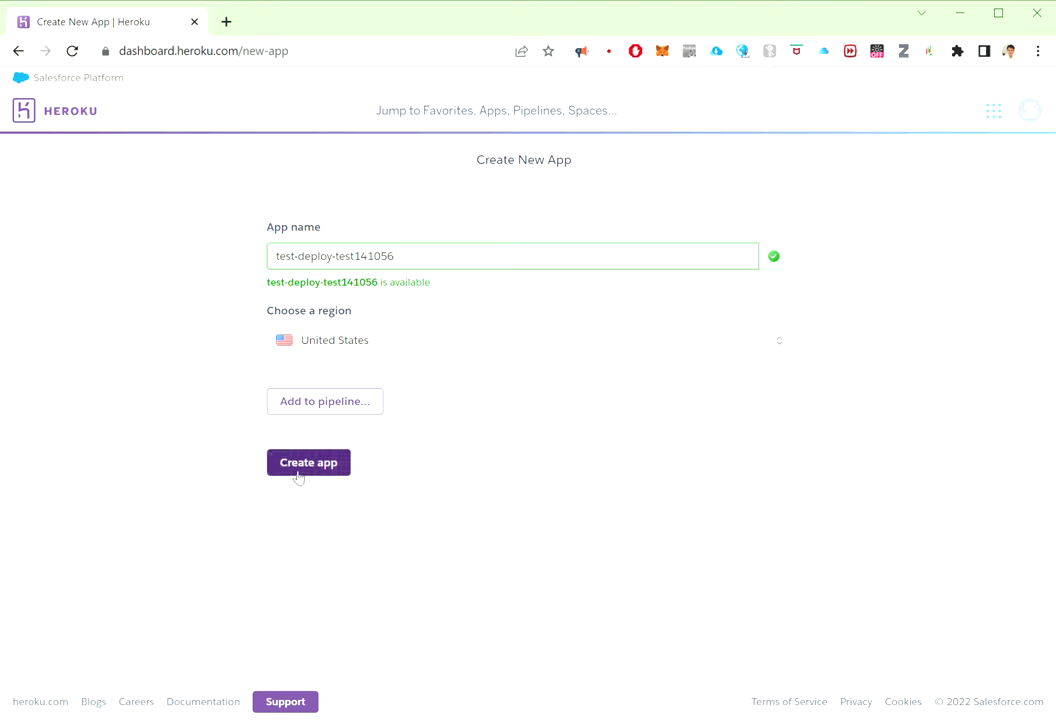
left_click(297, 476)
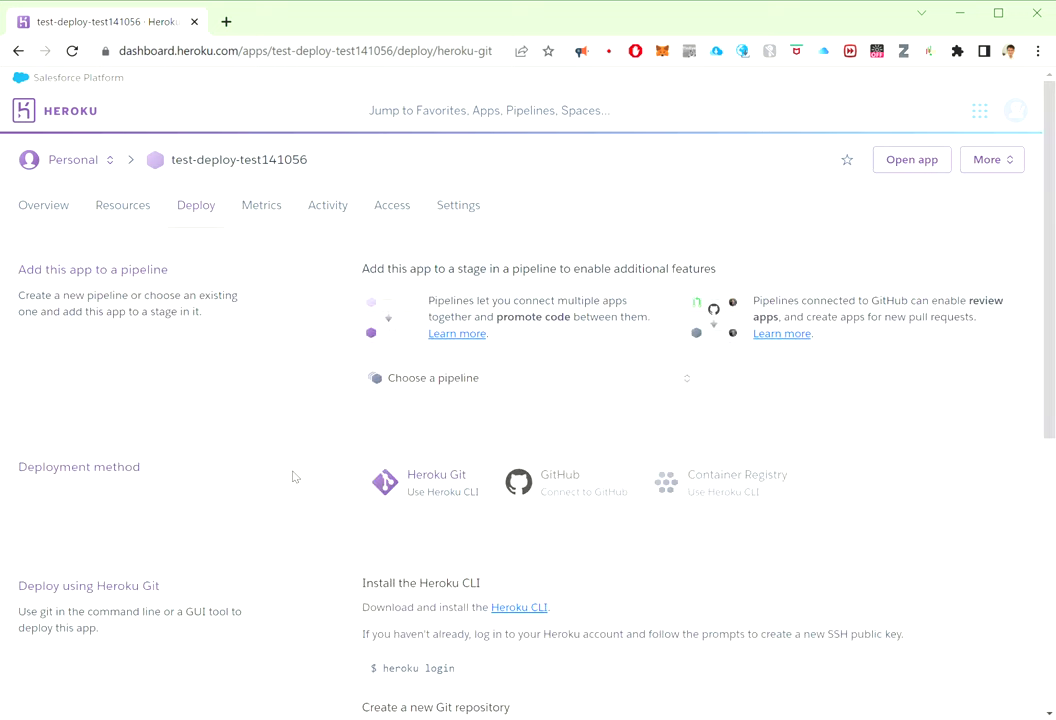
Step: Choose GitHub as the deployment method, search repositories, and connect aknbot2
scroll(608, 443, "down", 1)
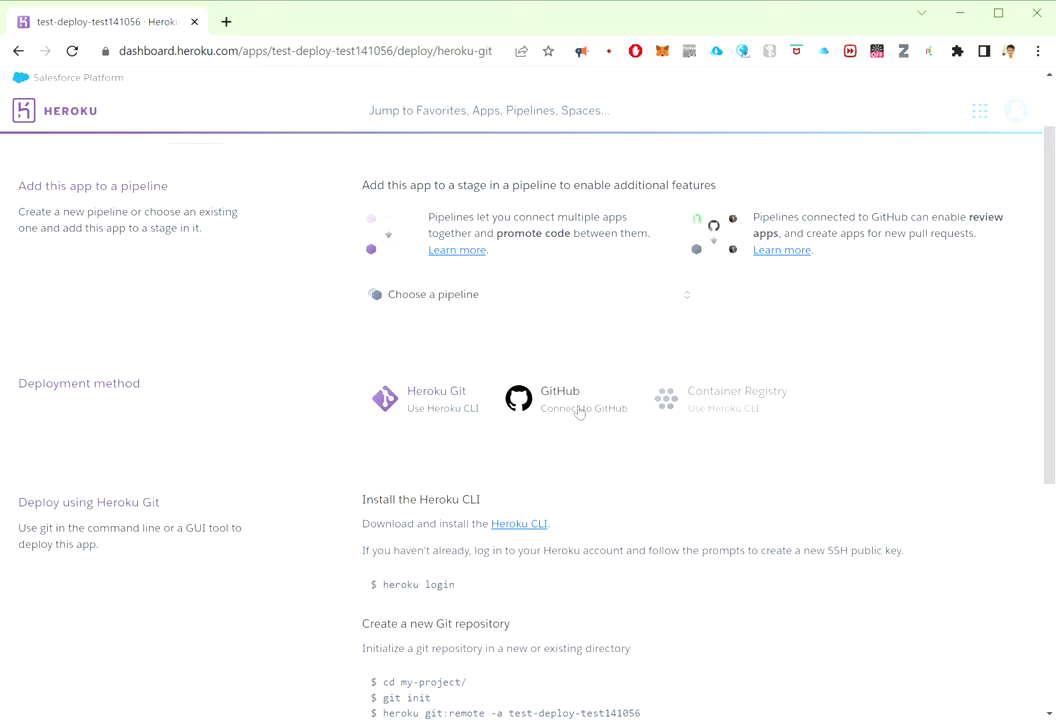
left_click(577, 408)
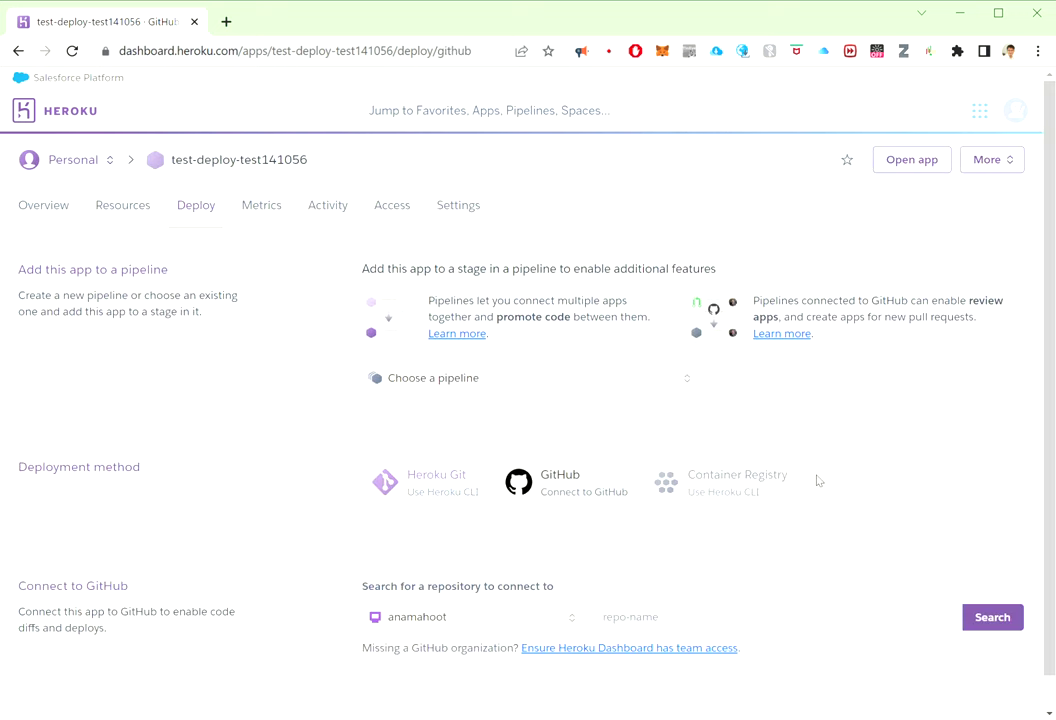
scroll(800, 484, "down", 1)
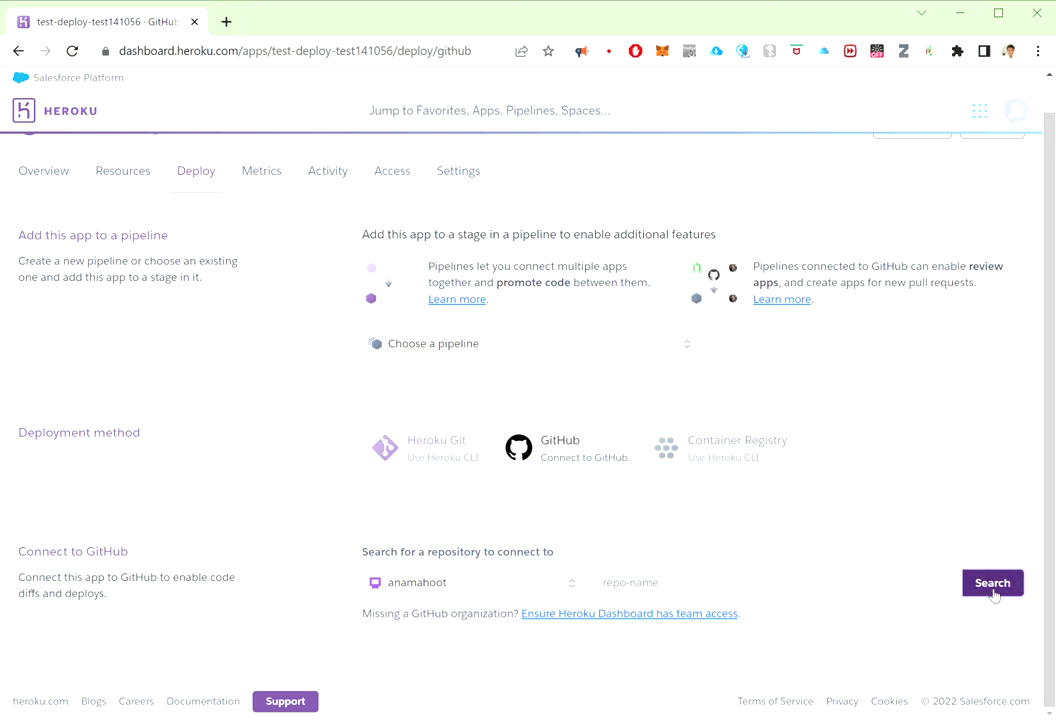
left_click(992, 587)
scroll(970, 516, "down", 1)
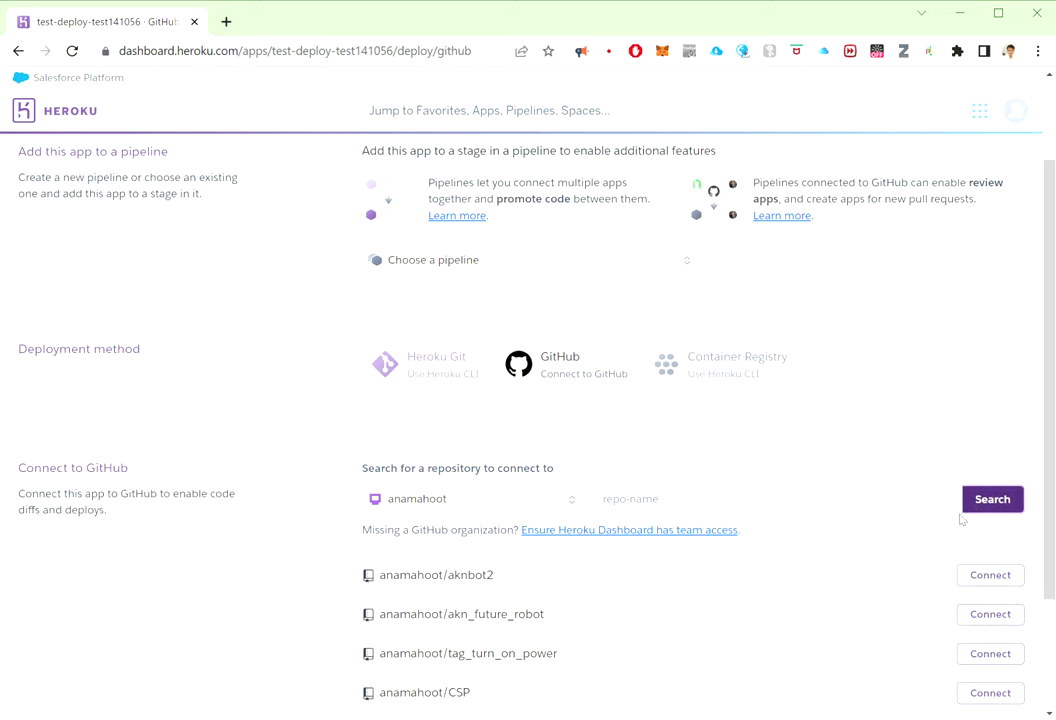
scroll(893, 550, "down", 2)
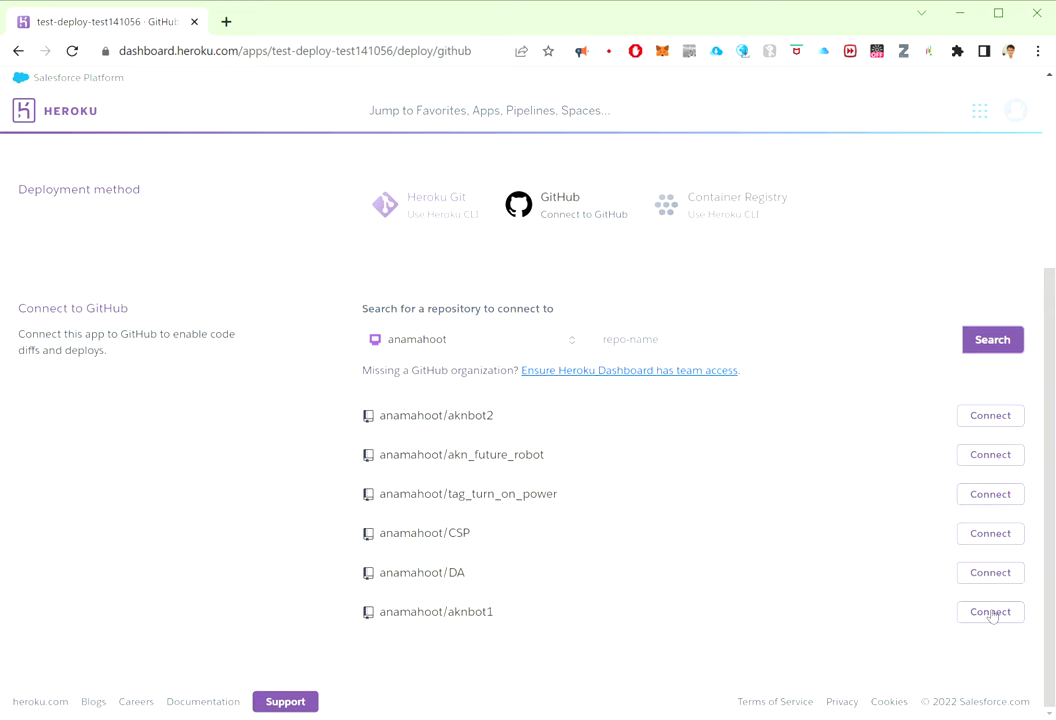
left_click(975, 418)
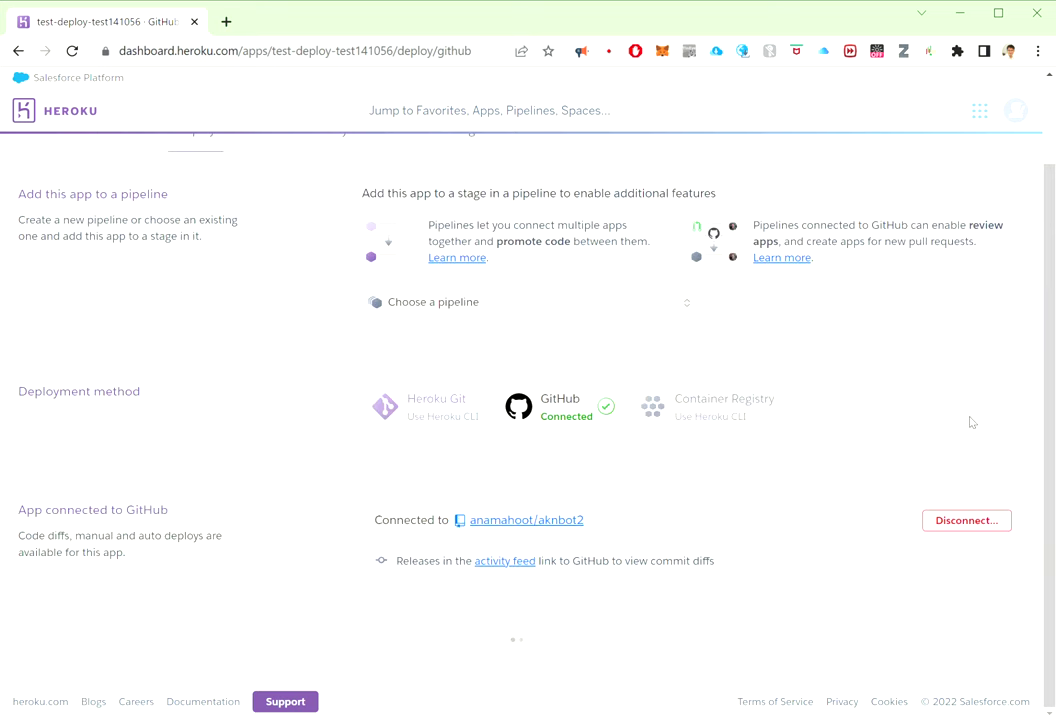
Step: Manually deploy the master branch, then view the live app once the build succeeds
scroll(587, 543, "down", 4)
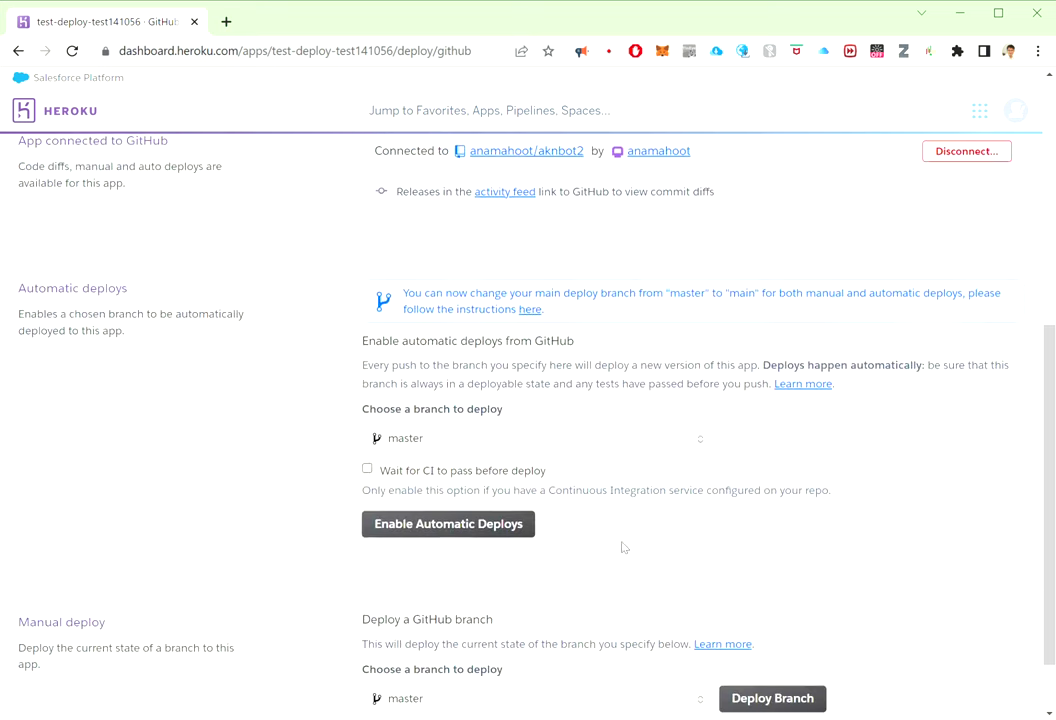
scroll(333, 515, "down", 2)
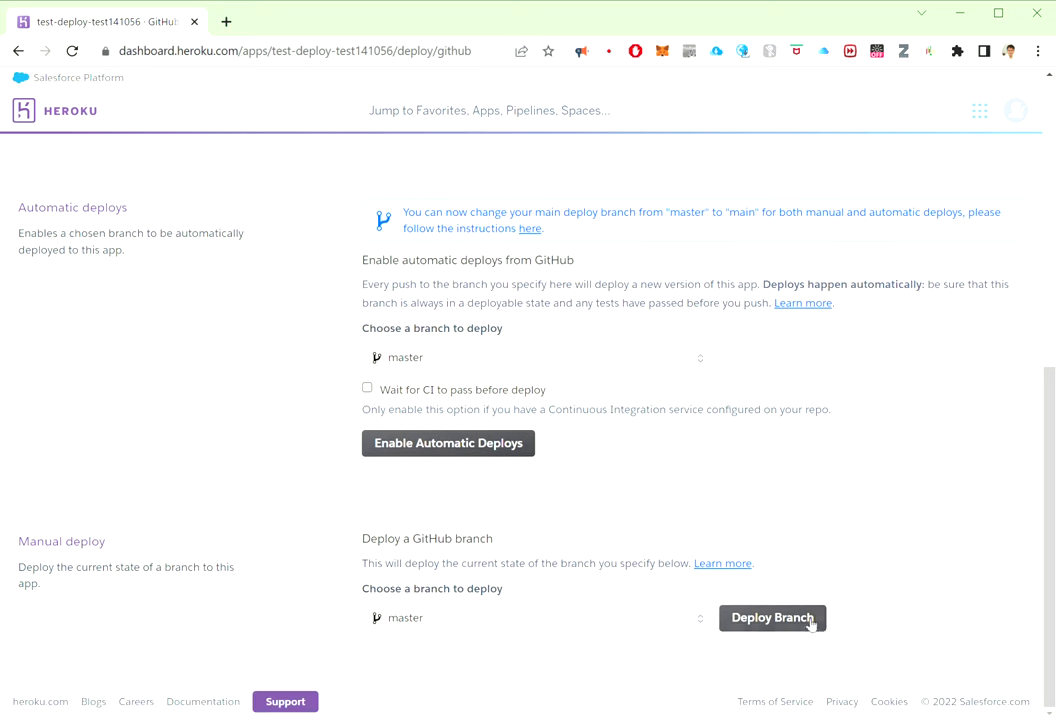
left_click(810, 621)
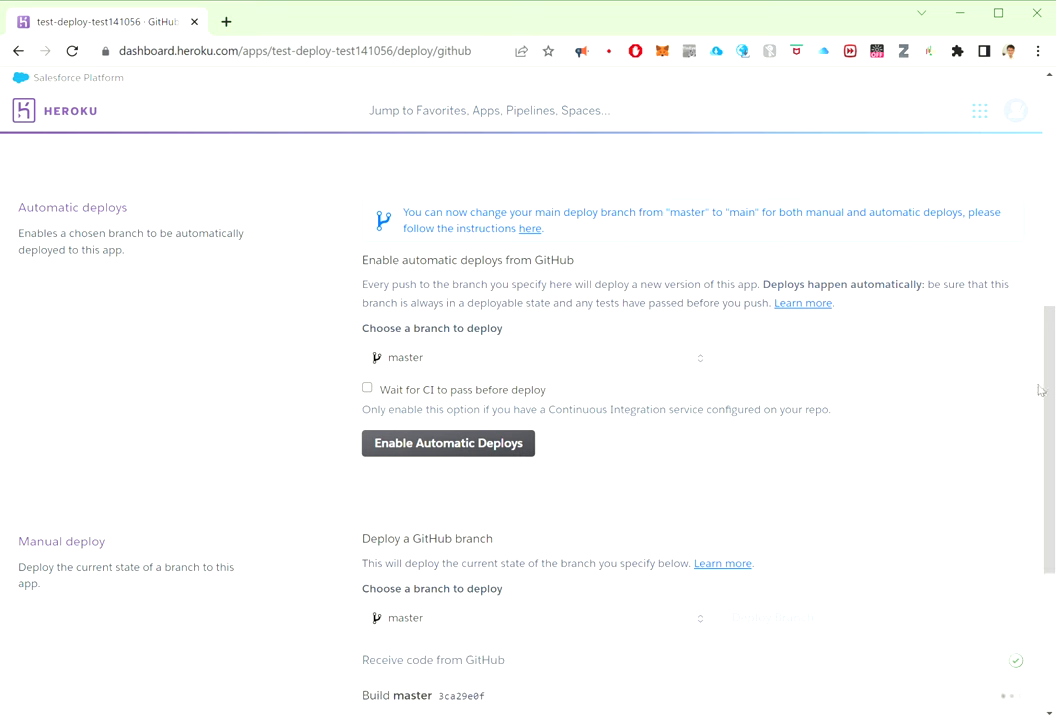
scroll(1037, 389, "down", 3)
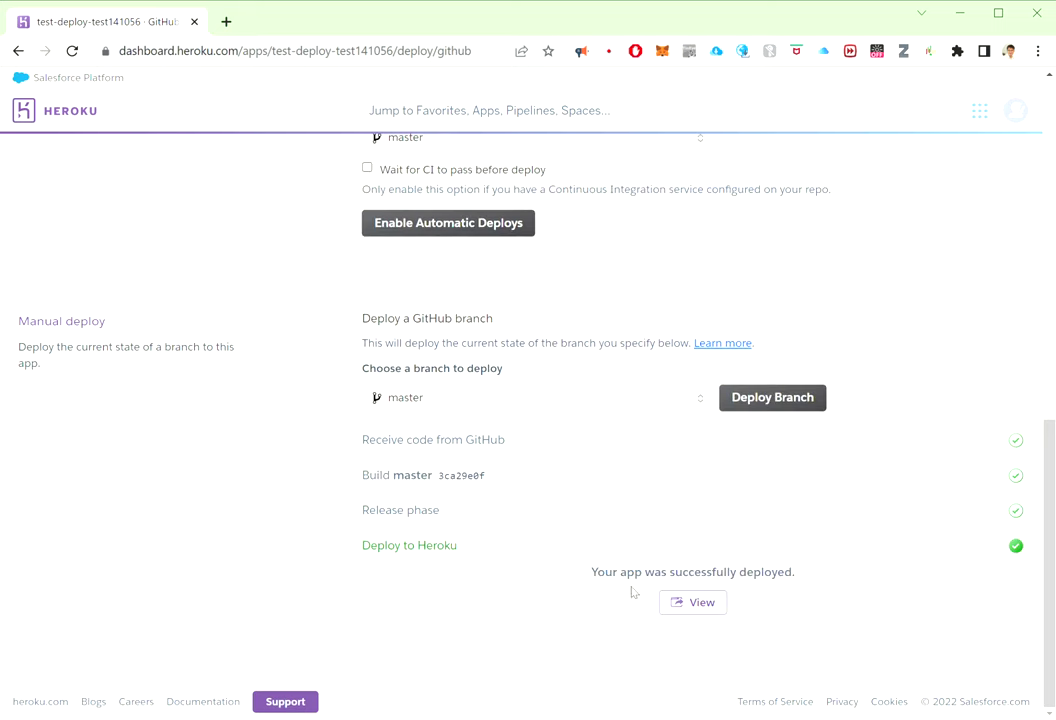
left_click(704, 609)
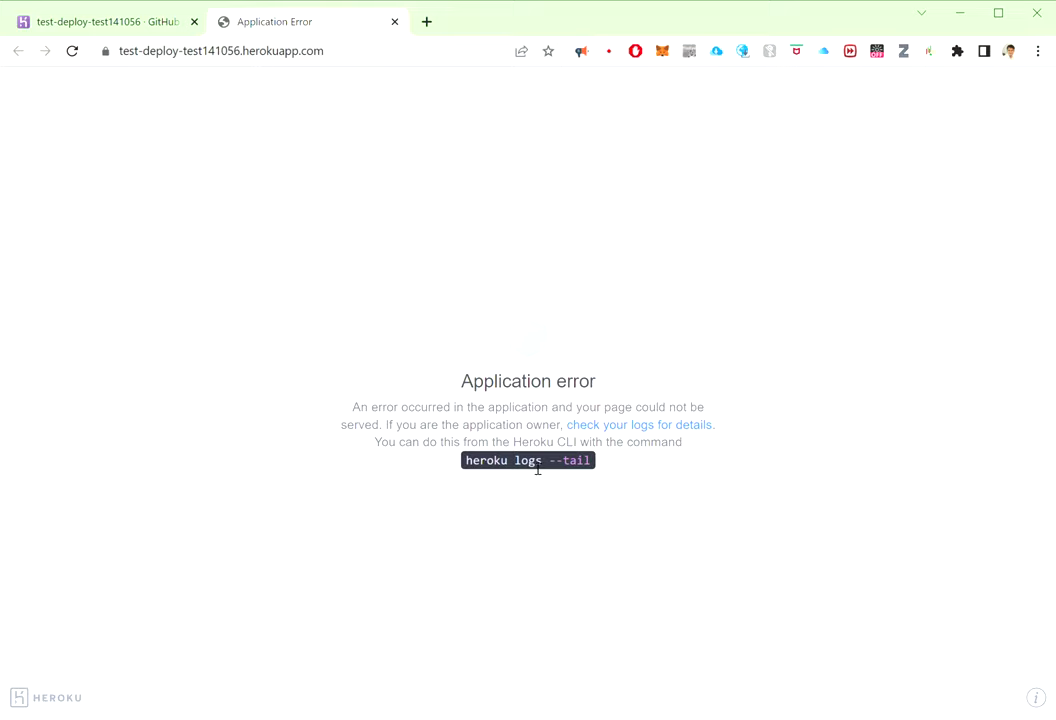
Step: Back on the dashboard tab, open the new app's Settings and reveal its config vars
left_click(85, 26)
scroll(896, 349, "up", 5)
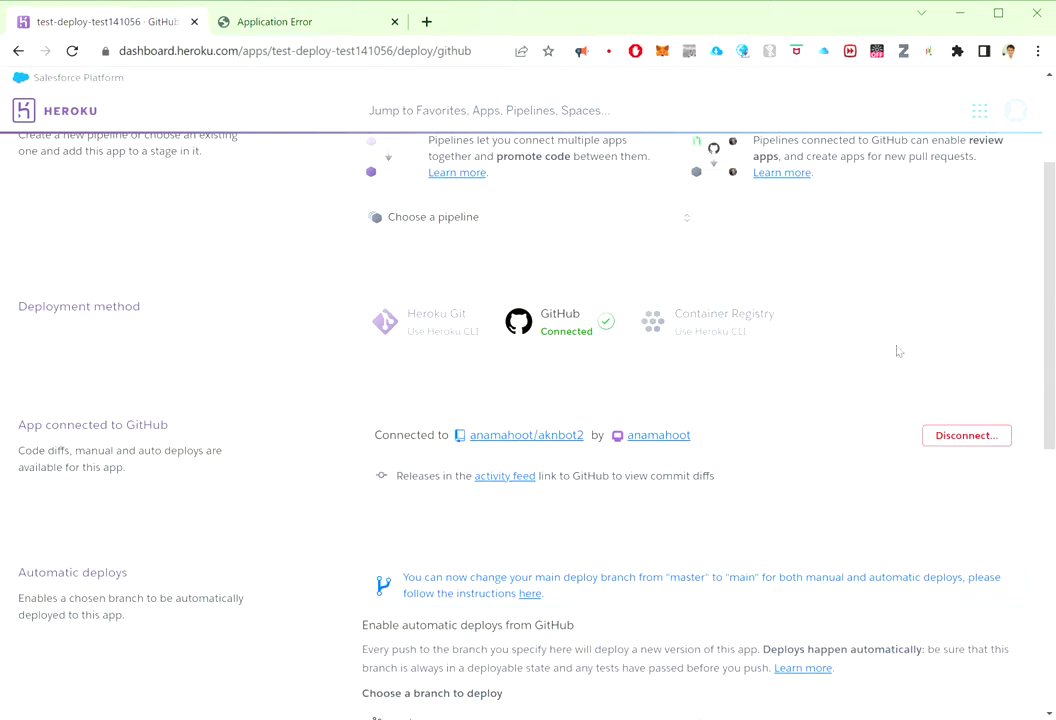
scroll(787, 292, "up", 3)
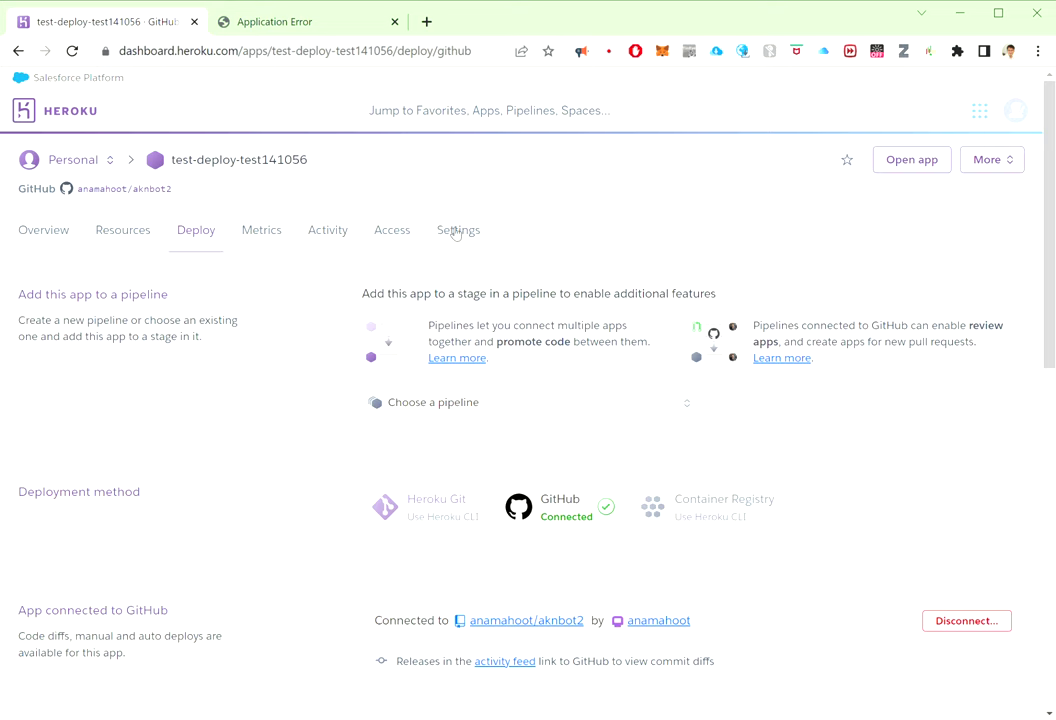
left_click(456, 231)
scroll(714, 380, "down", 2)
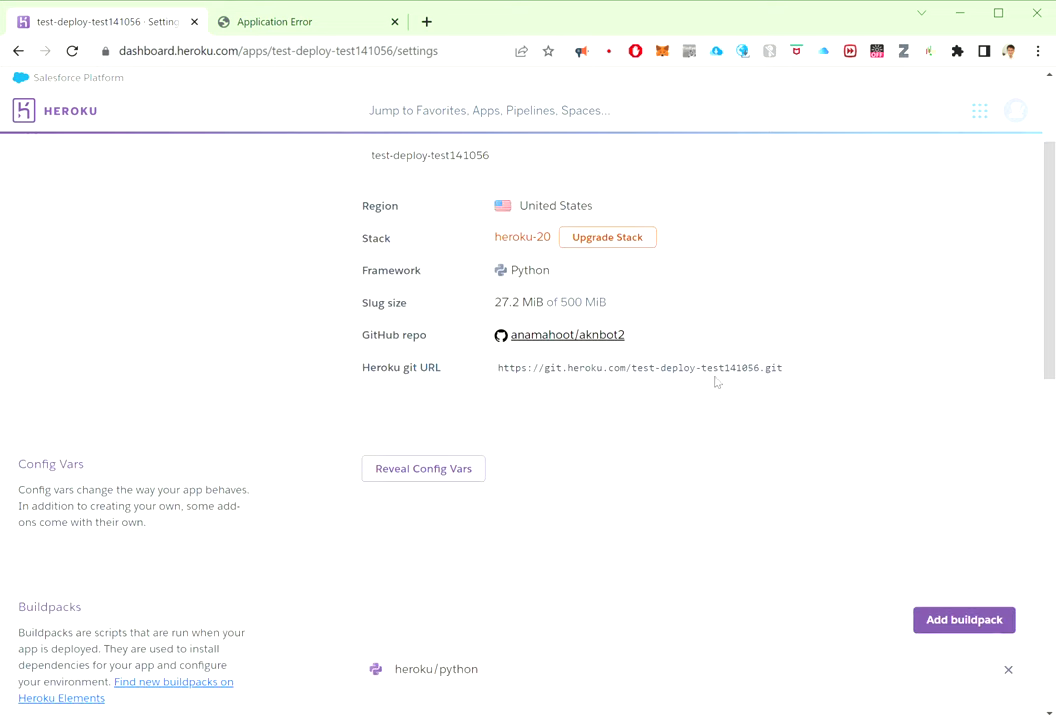
left_click(462, 467)
Step: Focus the empty config var KEY field and open a new browser tab
scroll(599, 464, "down", 1)
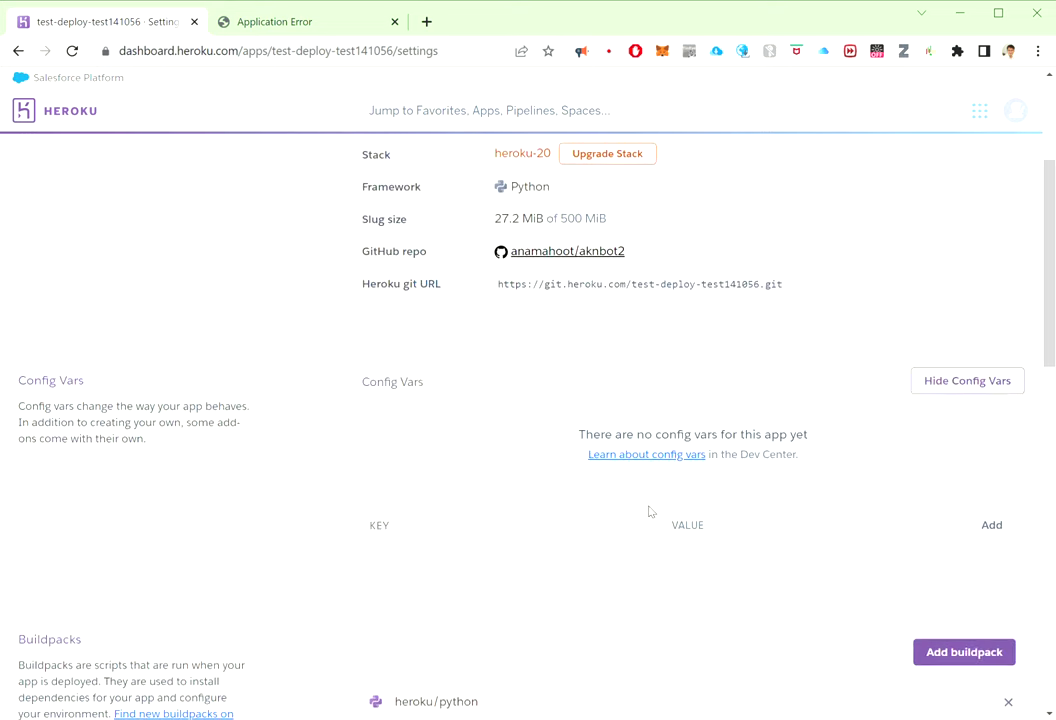
scroll(649, 512, "down", 1)
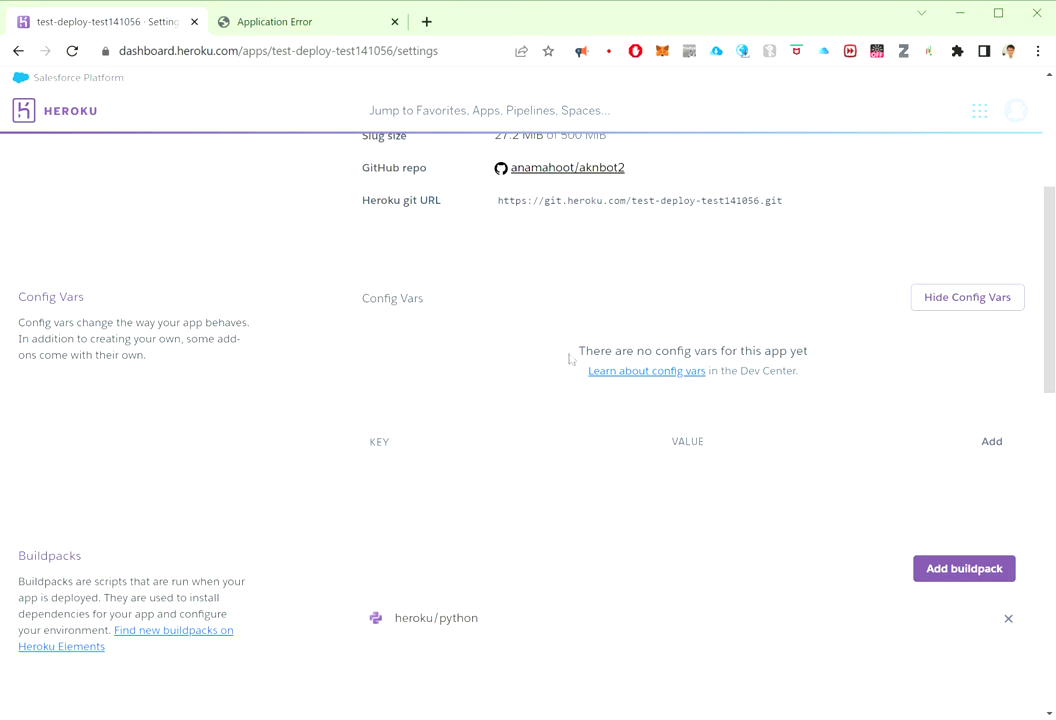
left_click(494, 450)
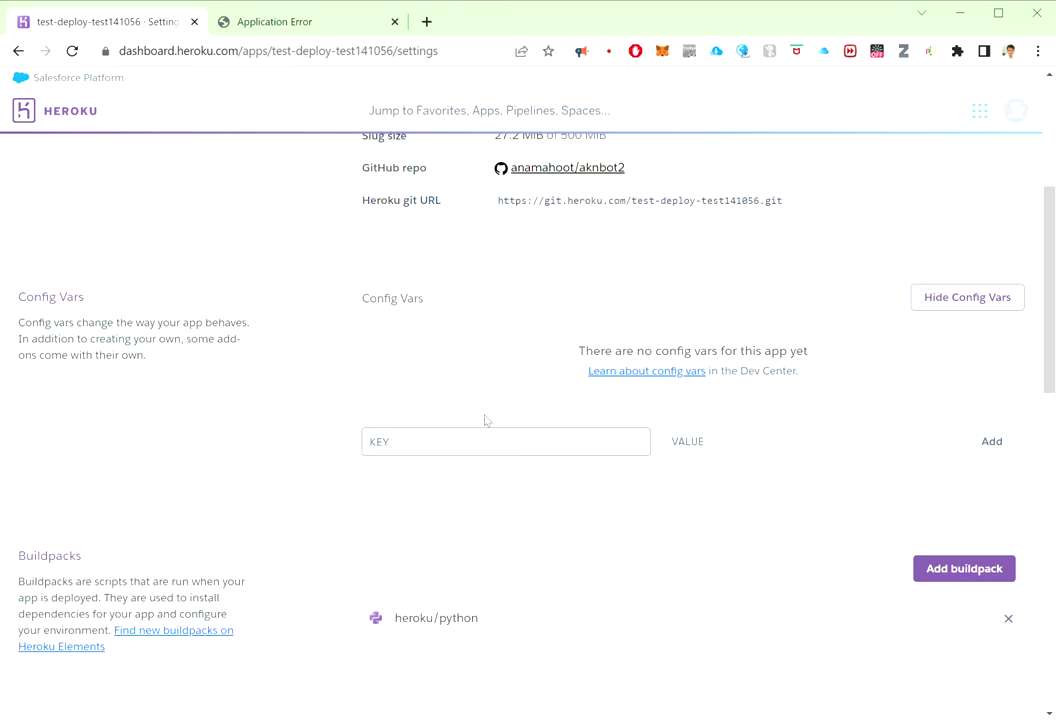
left_click(426, 21)
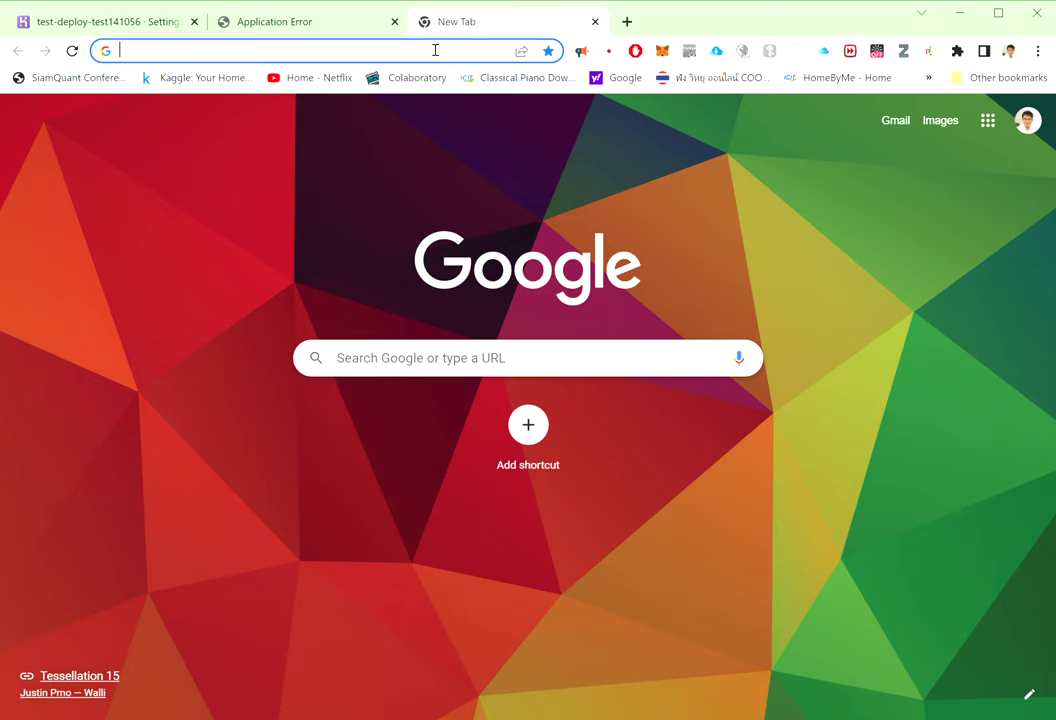
Step: Search for 'her' from the address bar and open the Heroku site result
type("her")
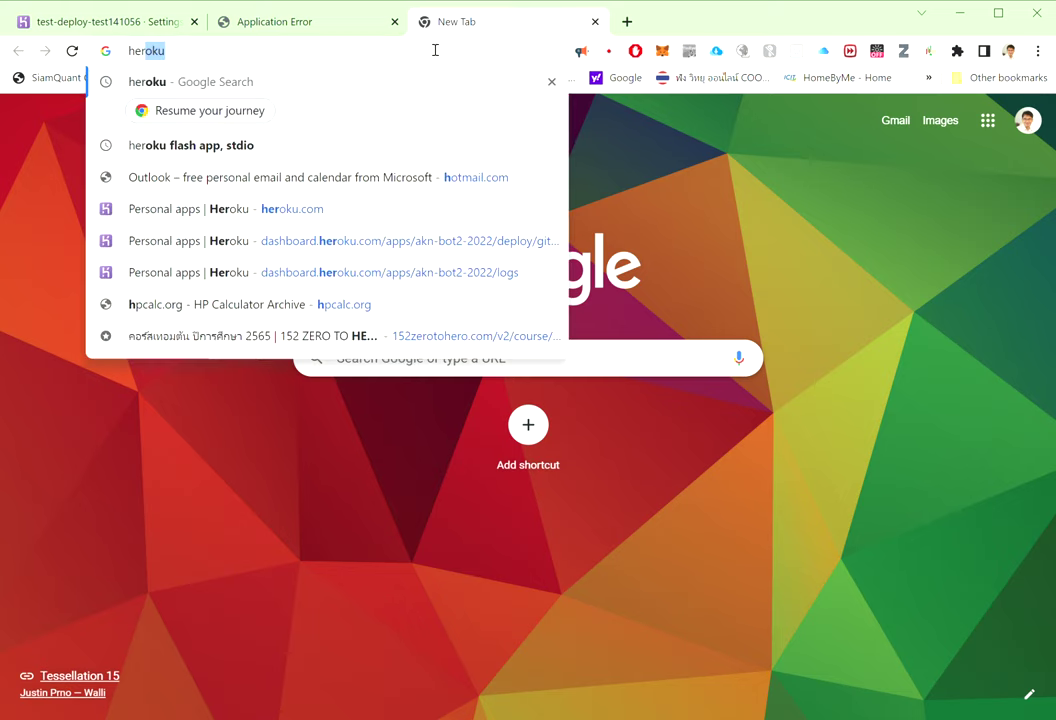
key("Return")
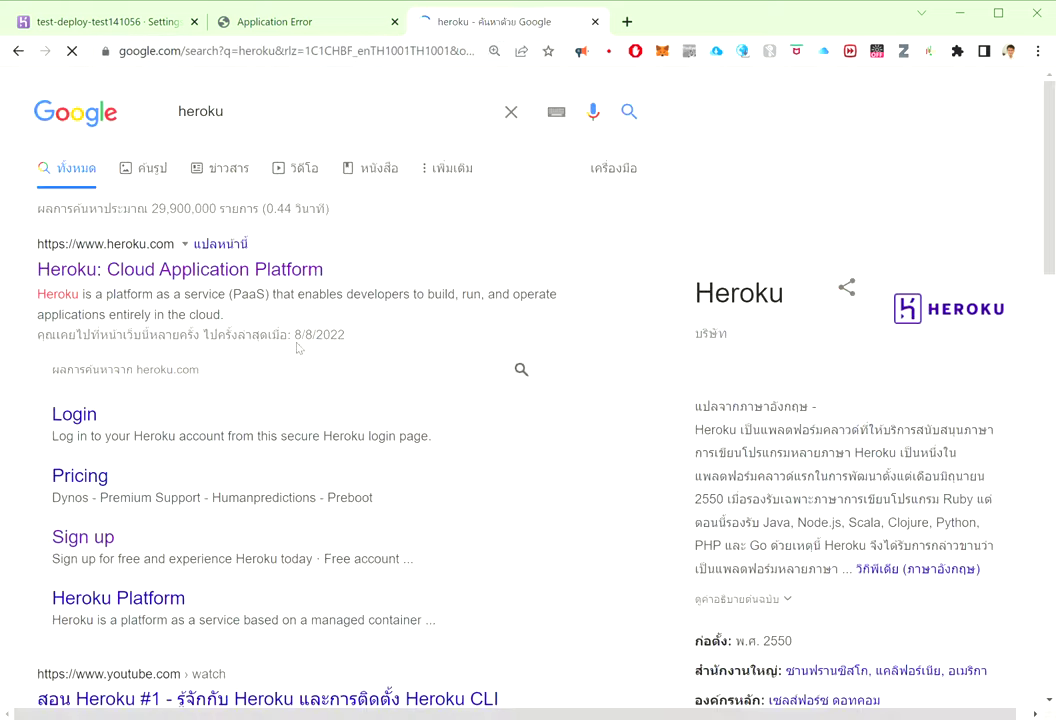
left_click(181, 266)
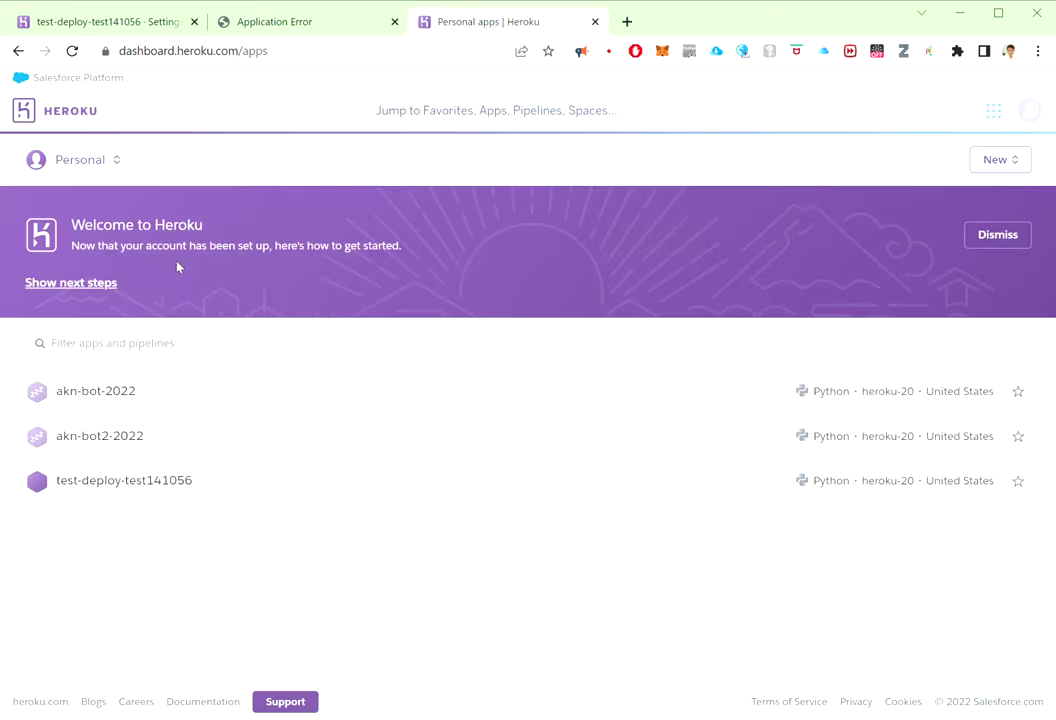
Step: Open akn-bot-2022's Settings, reveal its config vars, and select the API_KEY name
left_click(114, 404)
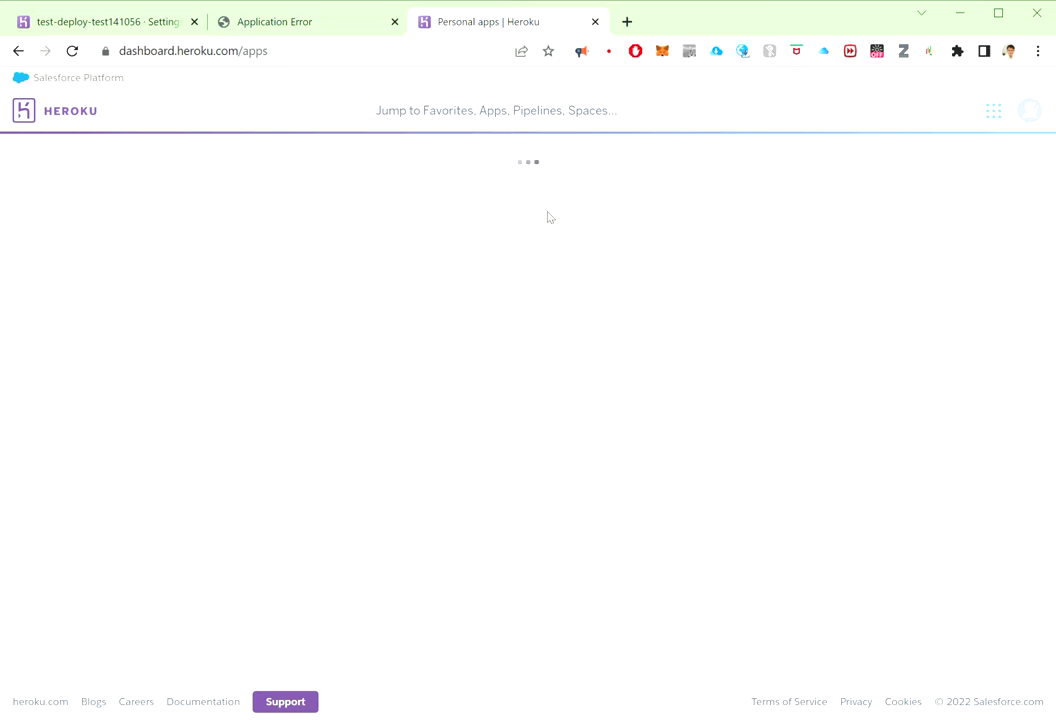
left_click(466, 207)
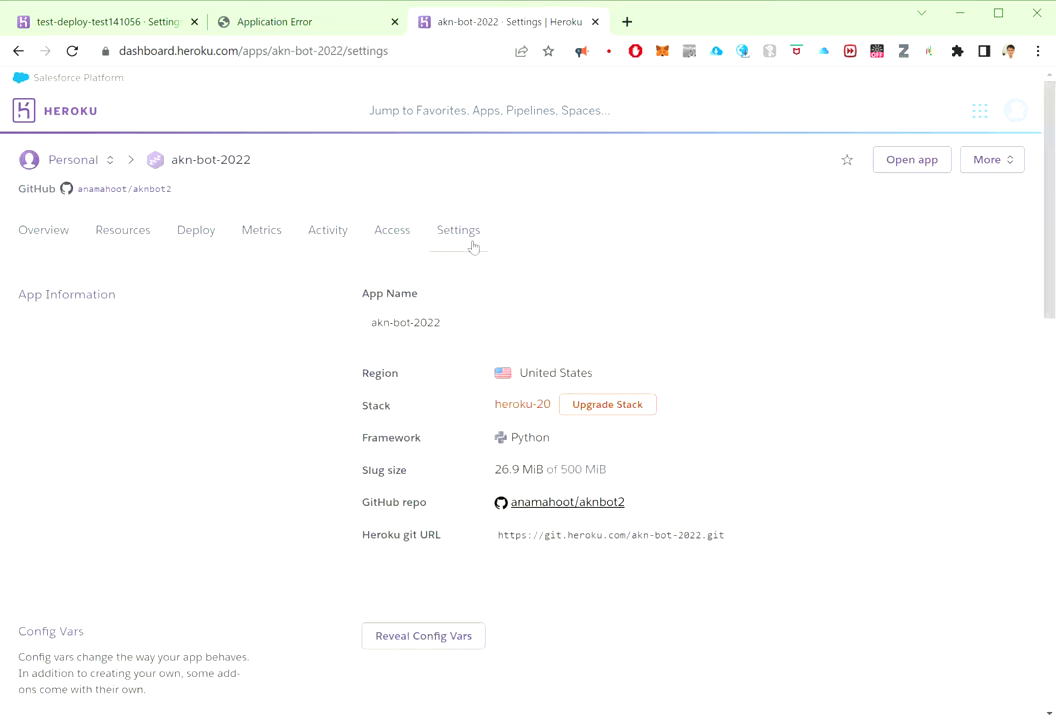
scroll(550, 470, "down", 1)
left_click(468, 551)
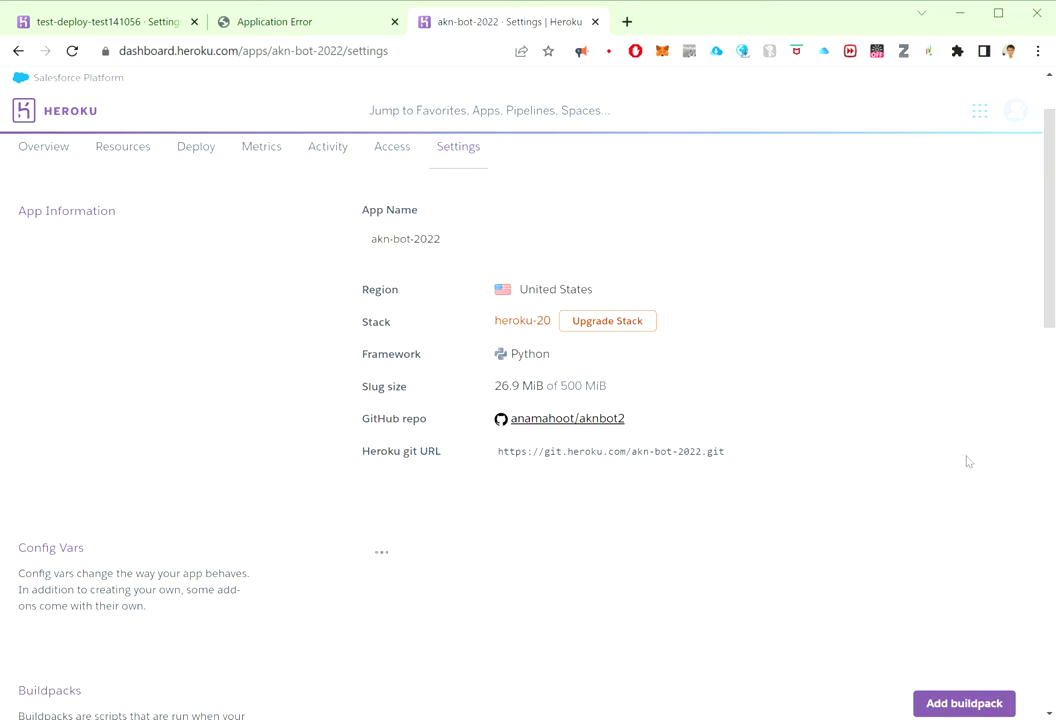
scroll(950, 450, "down", 2)
scroll(936, 446, "down", 2)
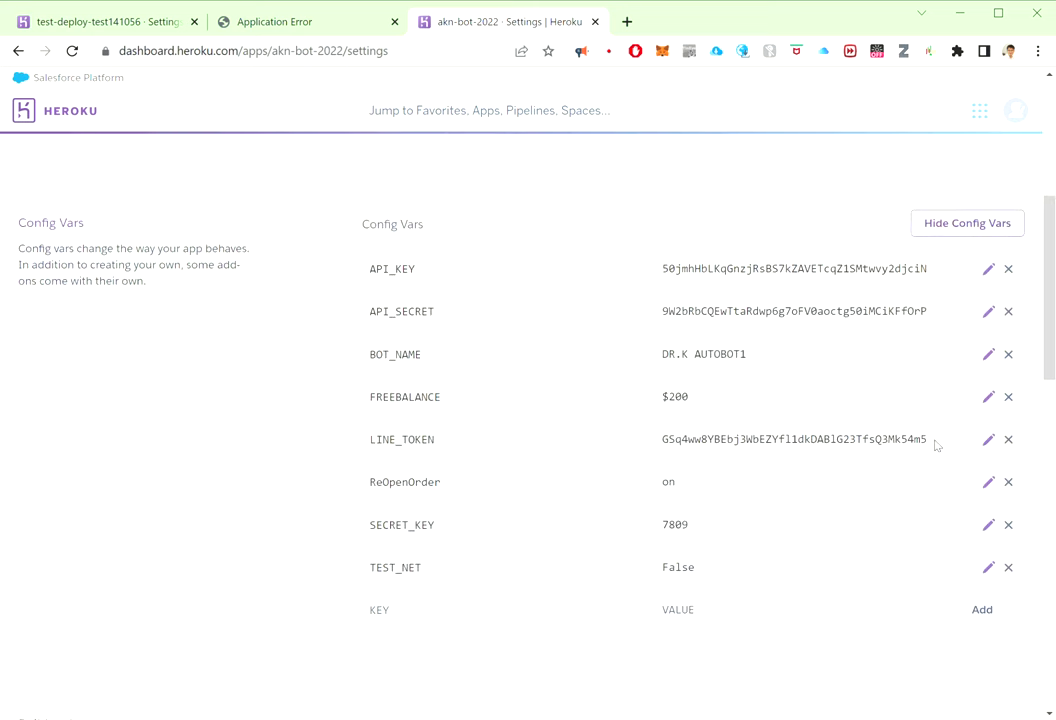
double_click(392, 259)
mouse_move(392, 259)
left_mouse_down()
mouse_move(377, 241)
mouse_move(394, 278)
left_mouse_up()
key("ctrl+c")
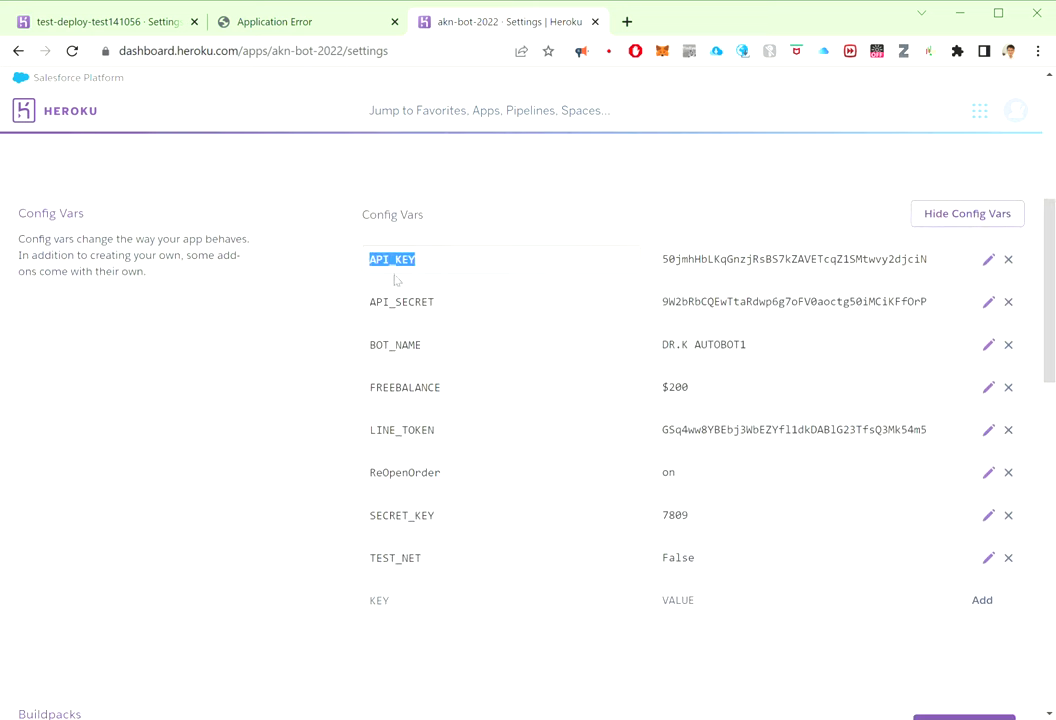
scroll(320, 358, "up", 2)
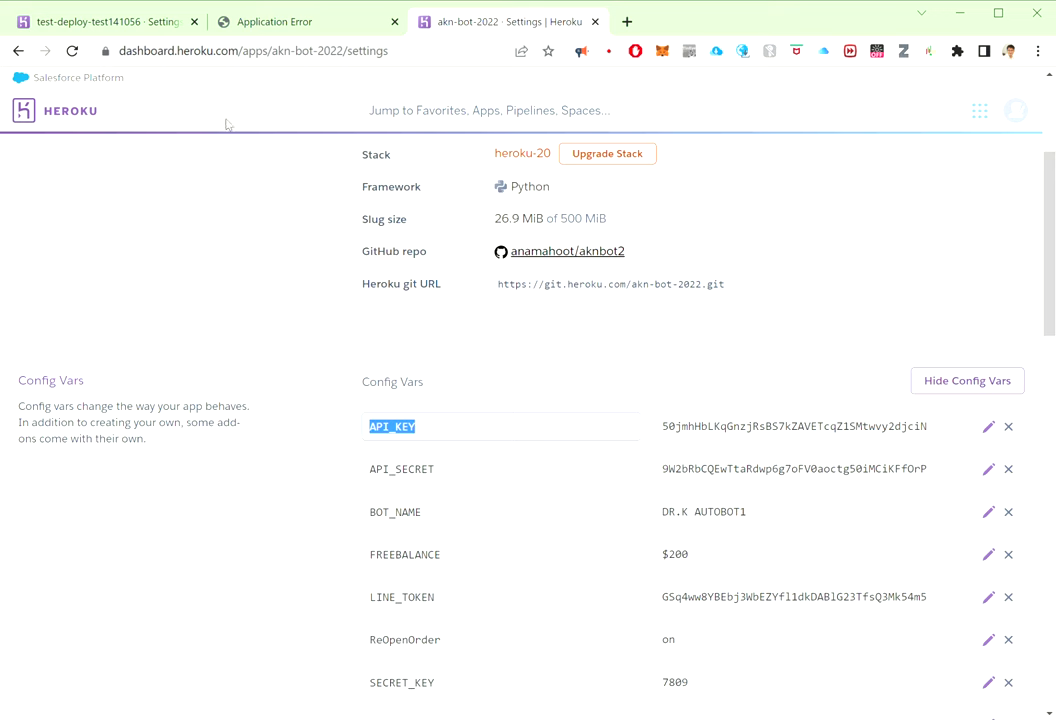
Step: Add an API_KEY config var with its value to the test app
left_click(278, 22)
left_click(90, 30)
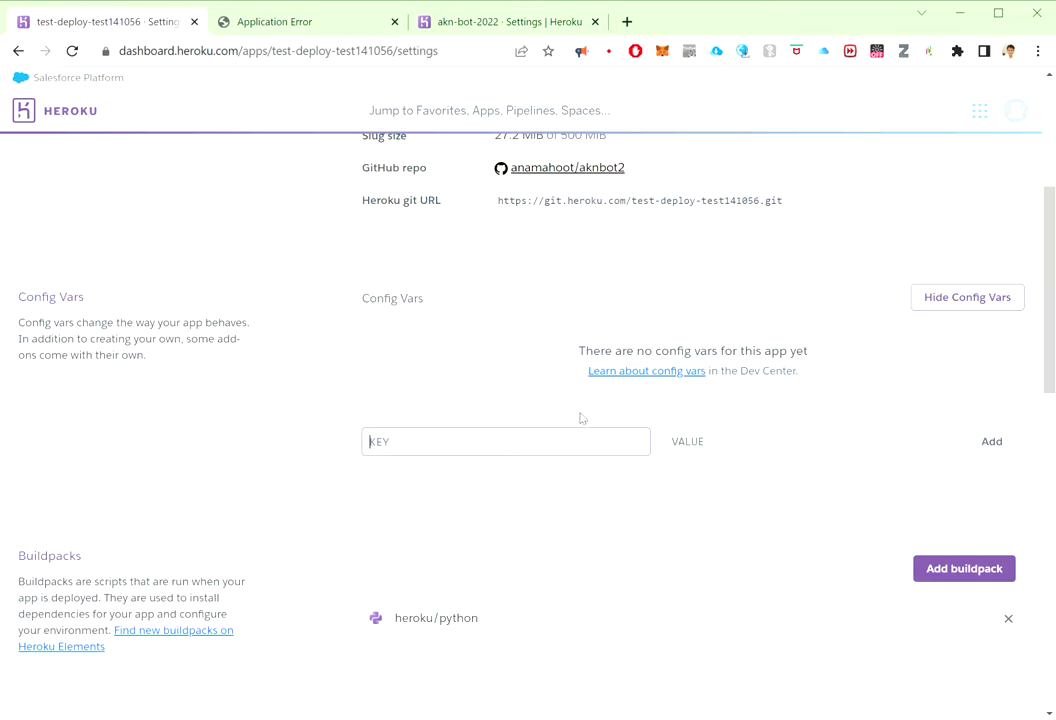
key("ctrl+v")
left_click(760, 456)
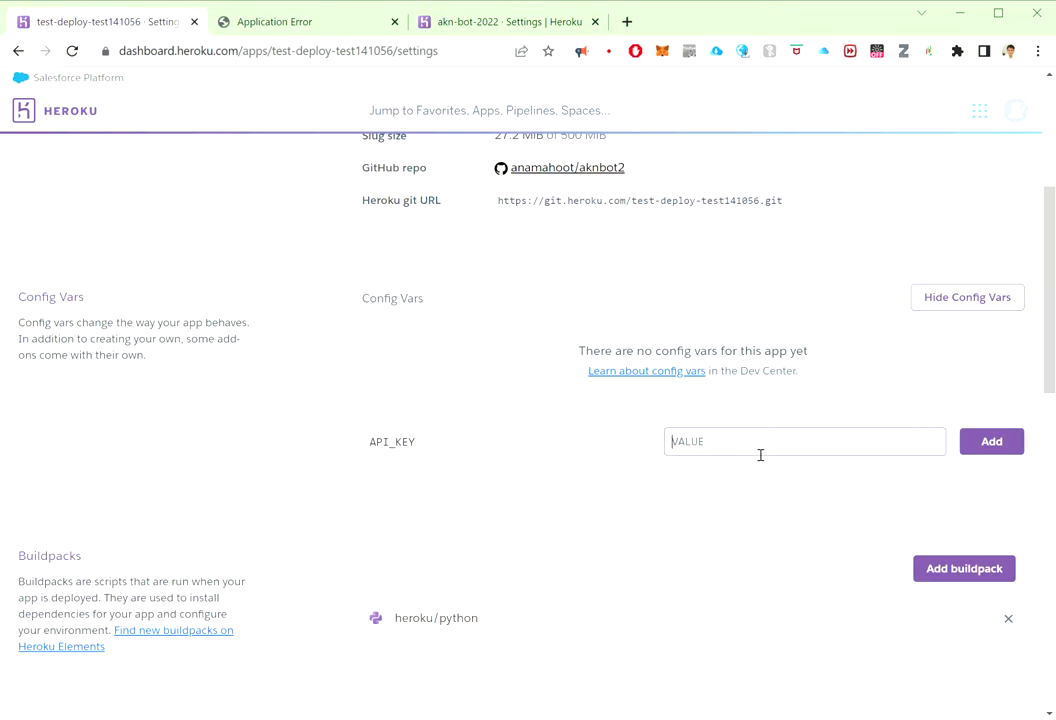
type("12123123123")
left_click(982, 445)
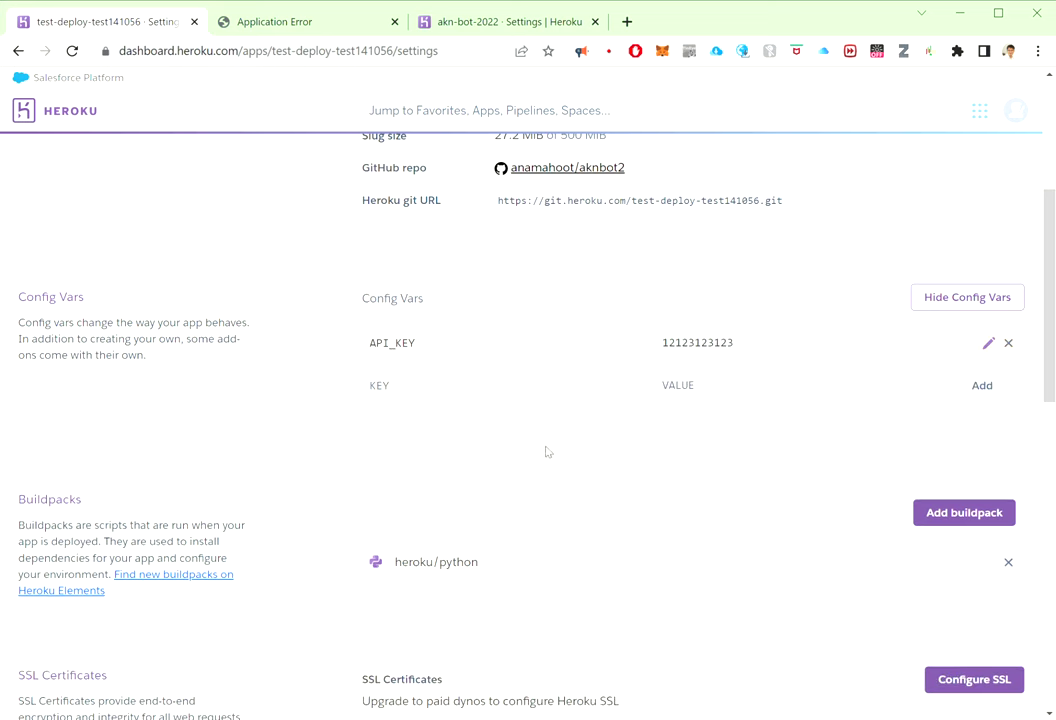
Step: Copy the API_SECRET name from akn-bot-2022 and add it with its value
left_click(470, 25)
double_click(401, 469)
left_click_drag(401, 469, 520, 393)
left_click(757, 396)
type("asdfasdfsdf")
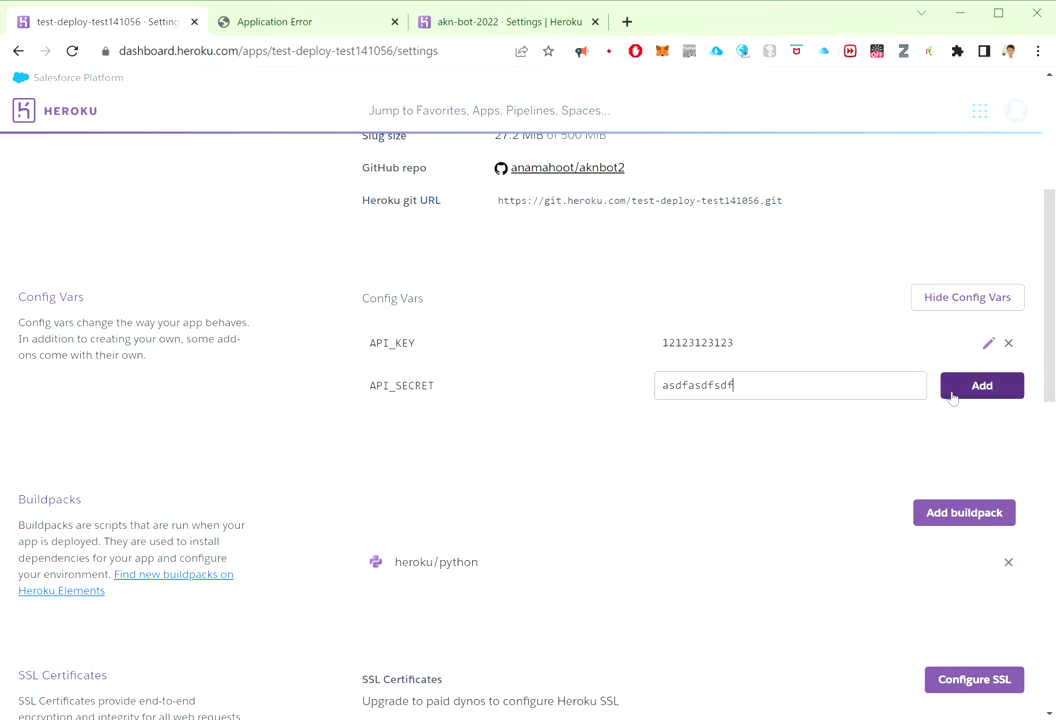
left_click(950, 390)
Step: Copy BOT_NAME from akn-bot-2022 and add it with value 'test_bot'
left_click(462, 21)
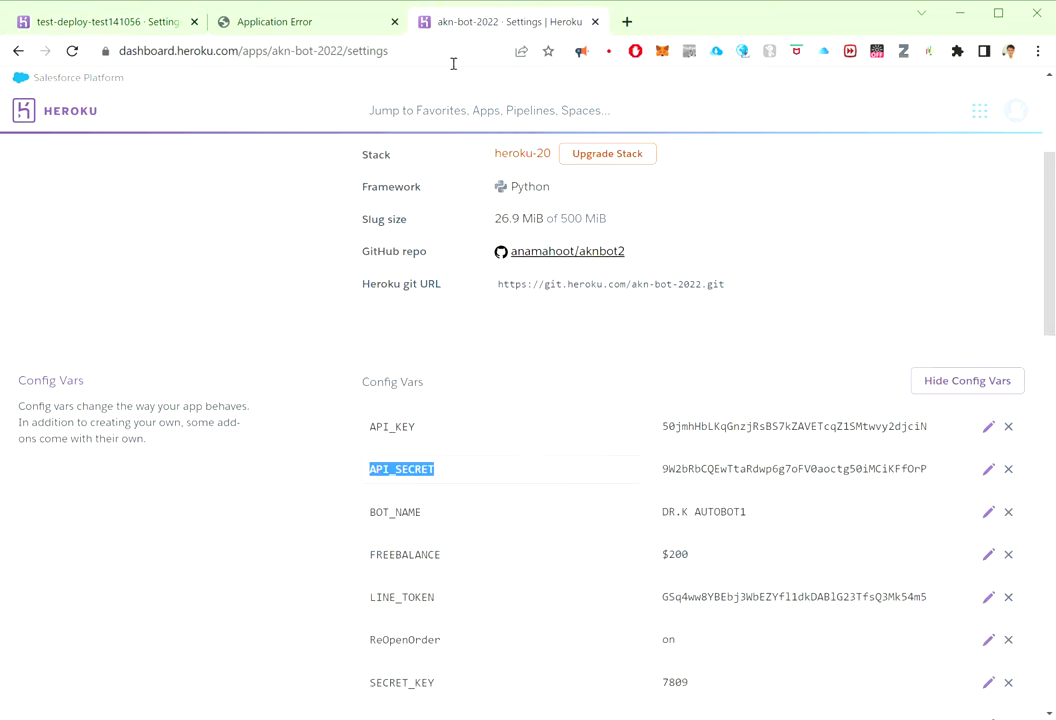
triple_click(445, 521)
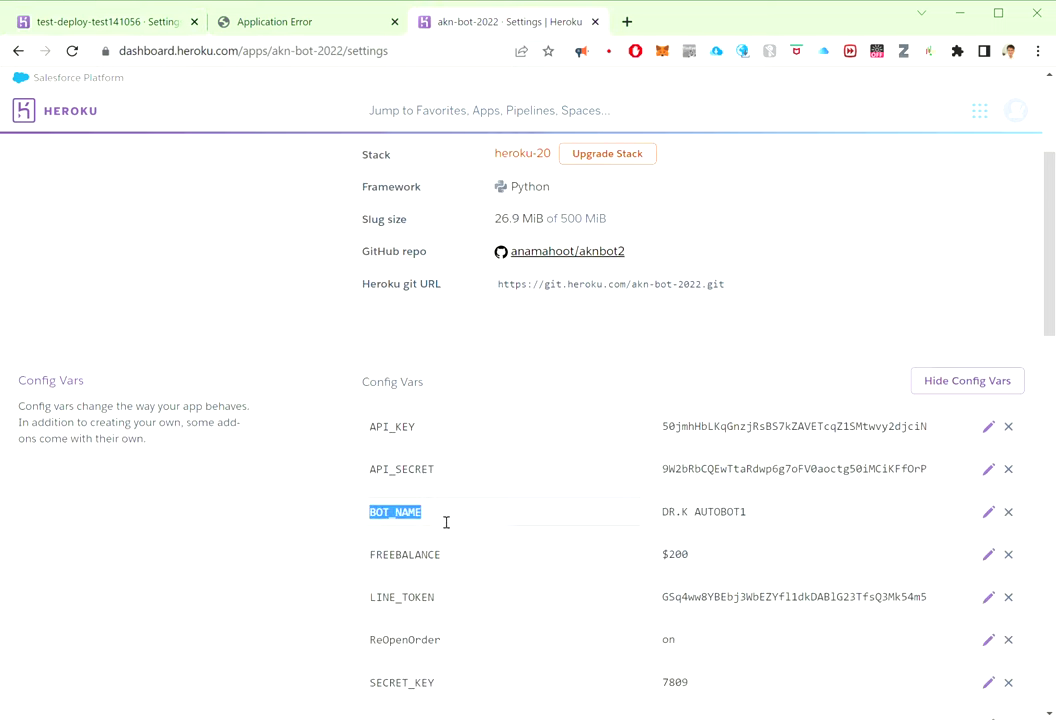
left_click(59, 28)
left_click(420, 428)
type("BOT_NAME")
left_click(749, 428)
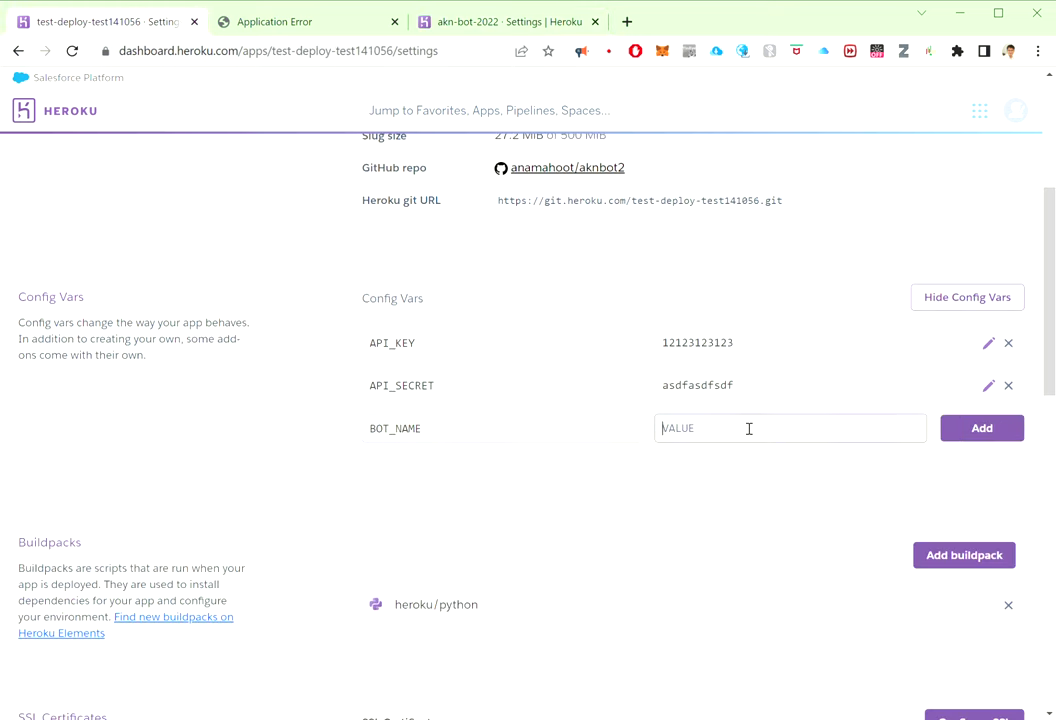
type("test_bo")
left_click(985, 429)
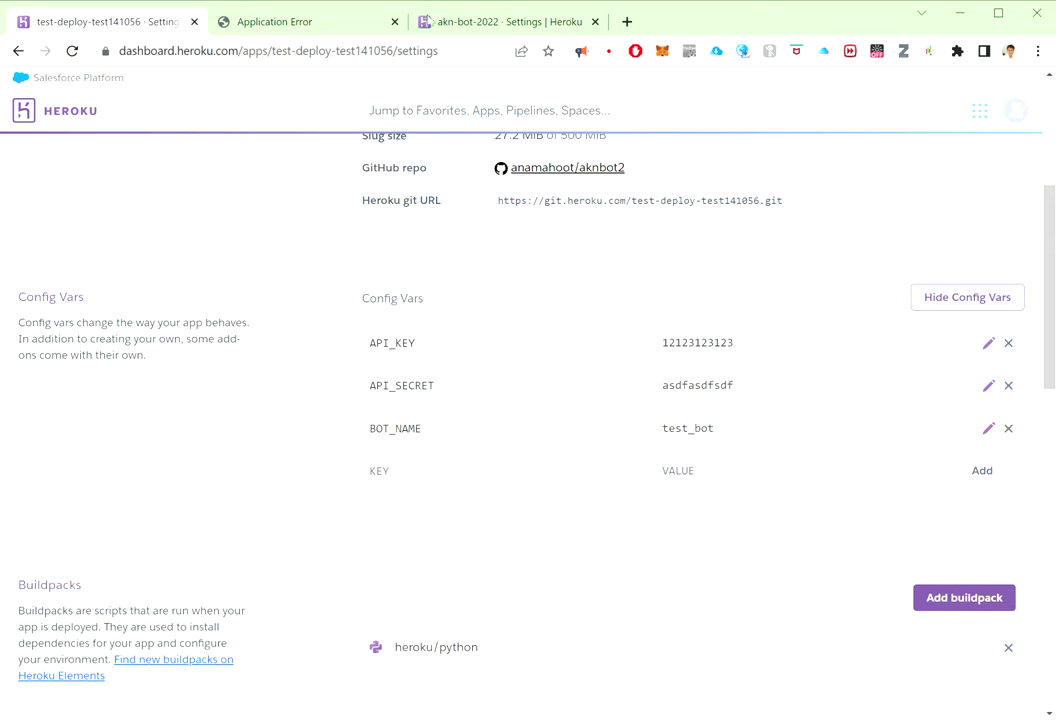
Step: Copy FREEBALANCE from akn-bot-2022 and add it with value $100
left_click(480, 21)
scroll(358, 342, "down", 2)
double_click(372, 388)
key("ctrl+c")
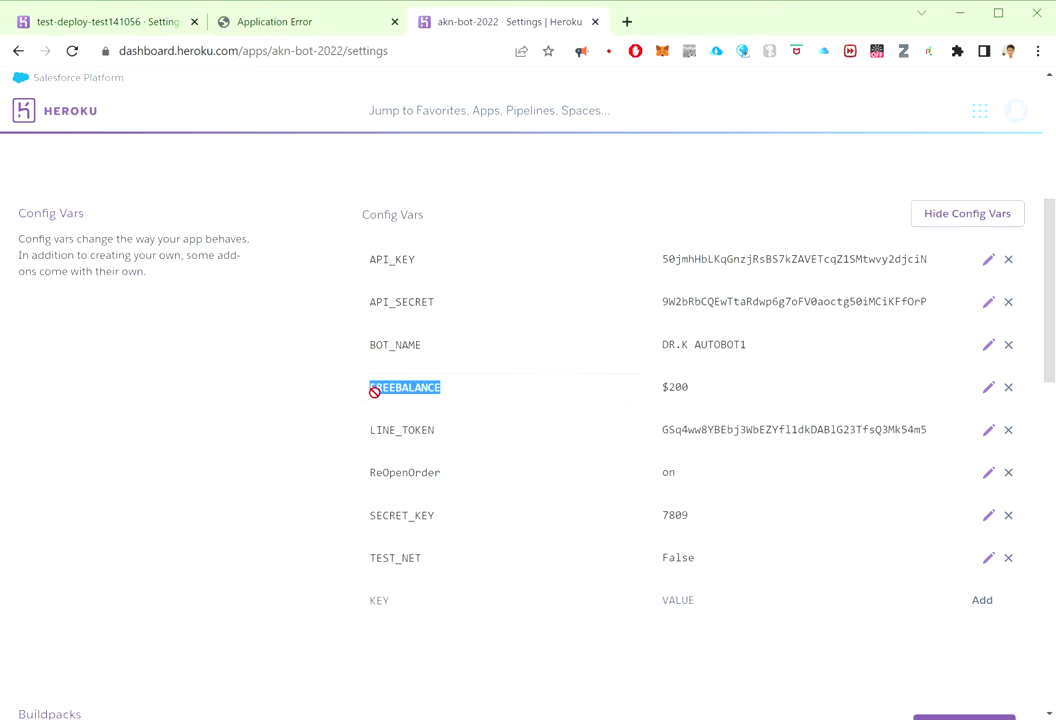
left_click(160, 13)
left_click(434, 482)
key("ctrl+v")
left_click(705, 485)
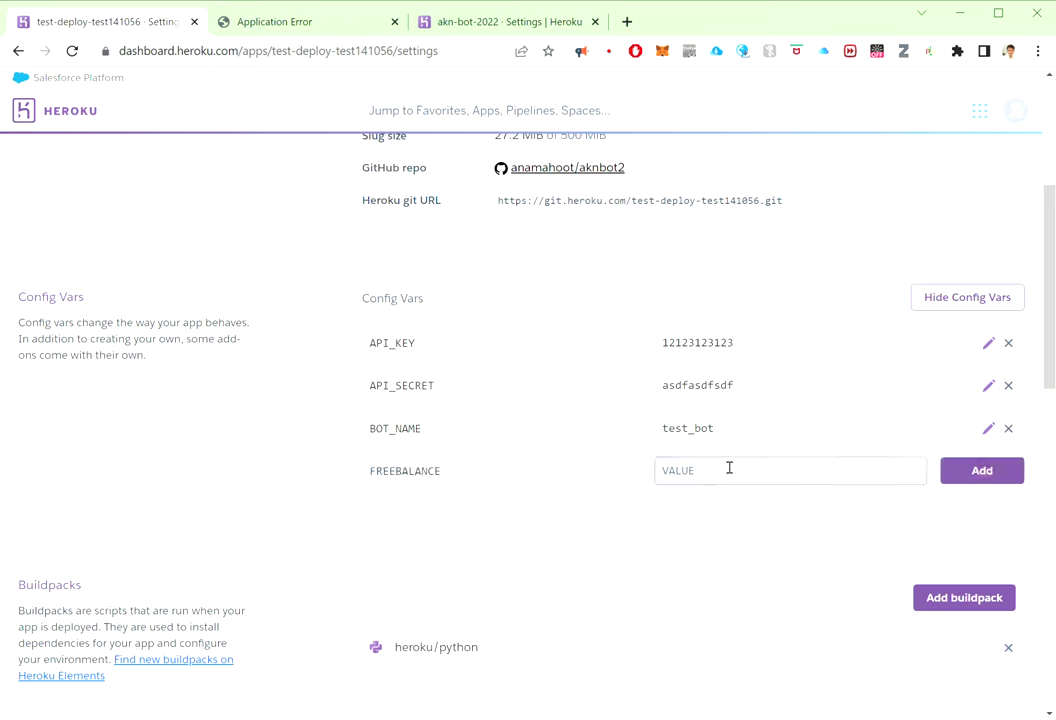
type("$")
type("20")
left_click(960, 470)
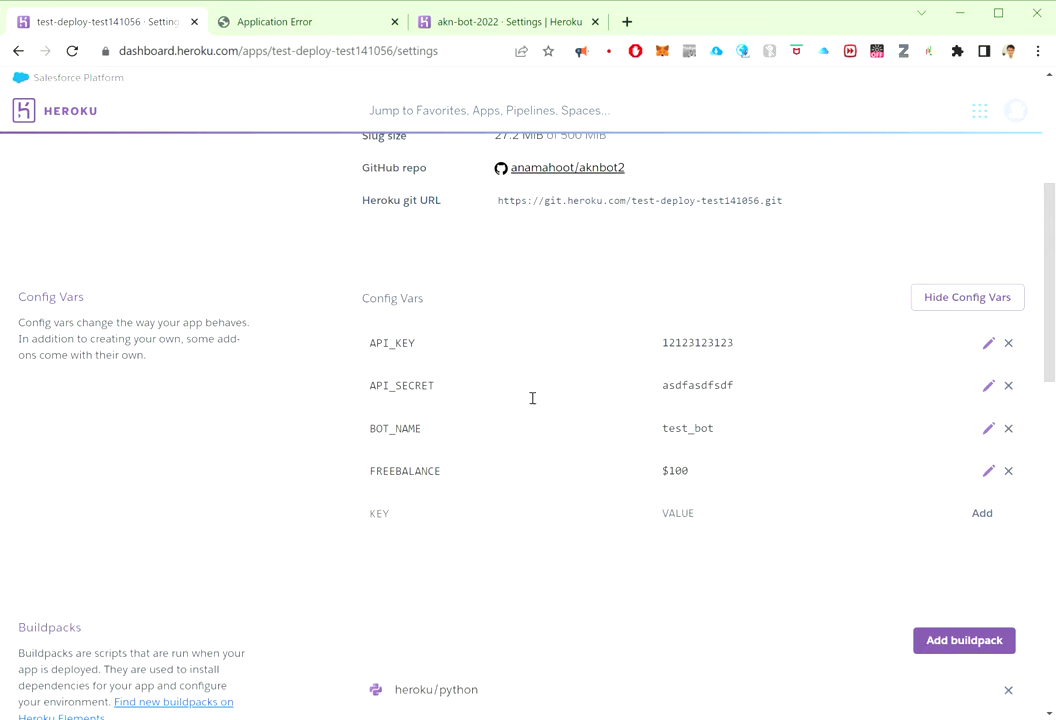
Step: Copy LINE_TOKEN's name and value from akn-bot-2022 and add it to the test app
left_click(480, 16)
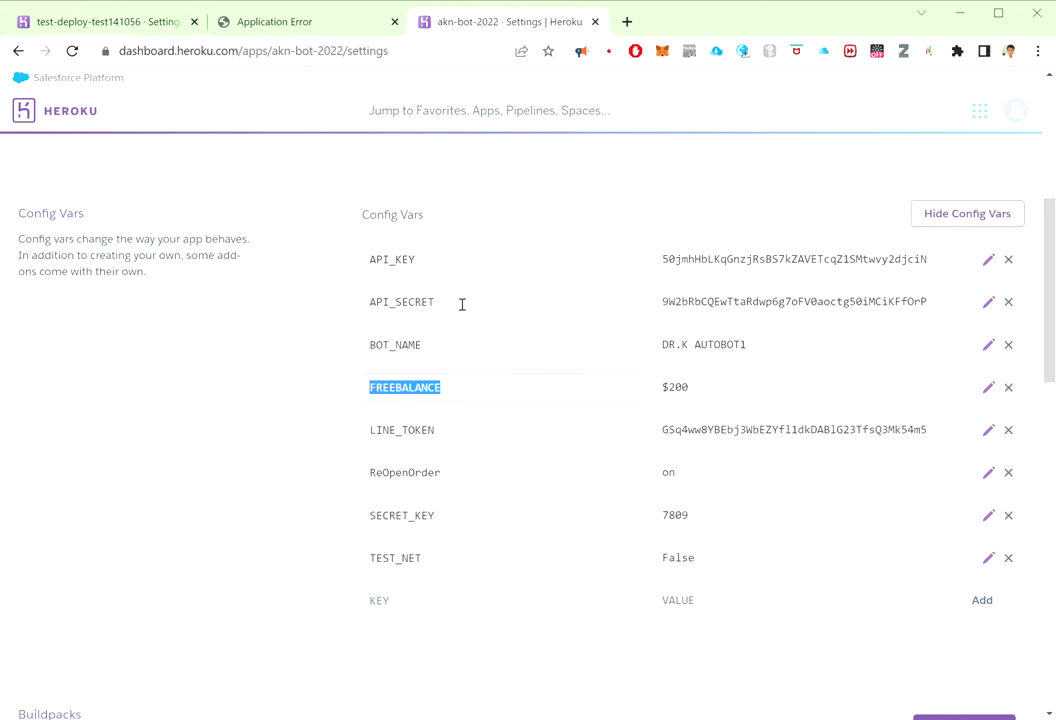
double_click(486, 441)
left_click(115, 22)
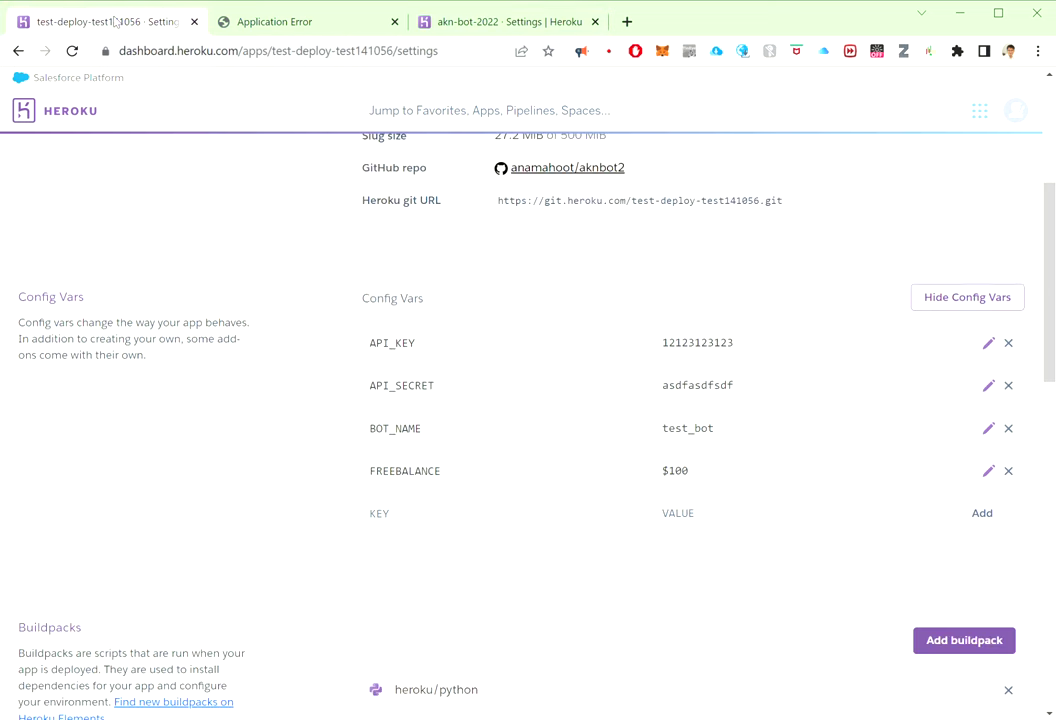
left_click(457, 518)
type("LINE_TOKEN")
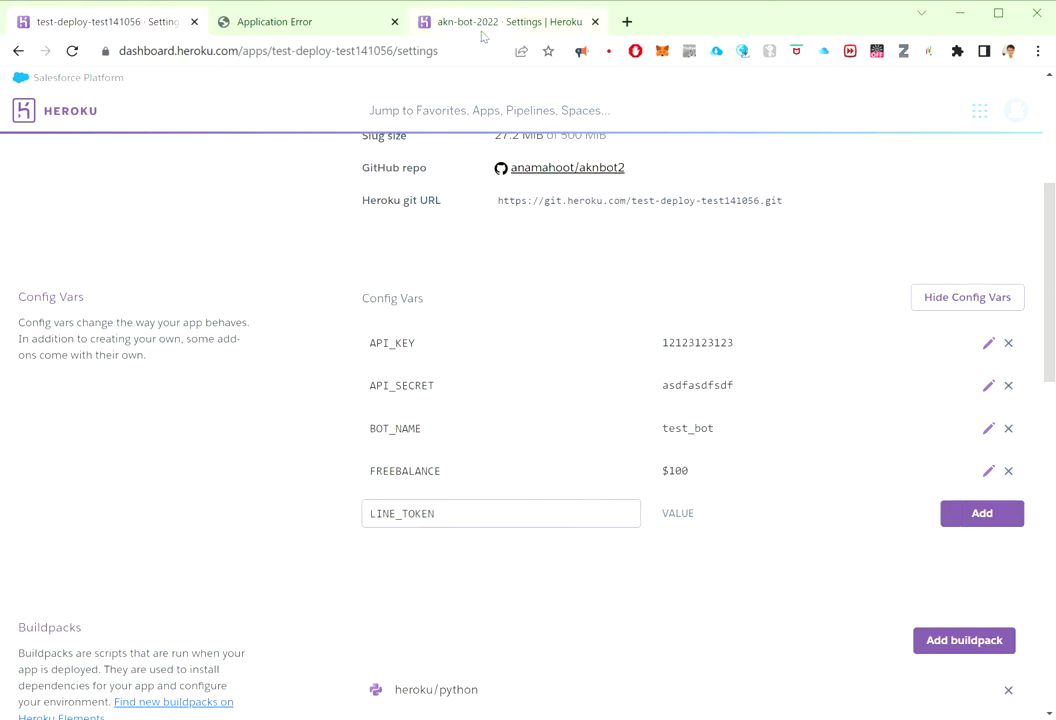
left_click(481, 28)
double_click(720, 440)
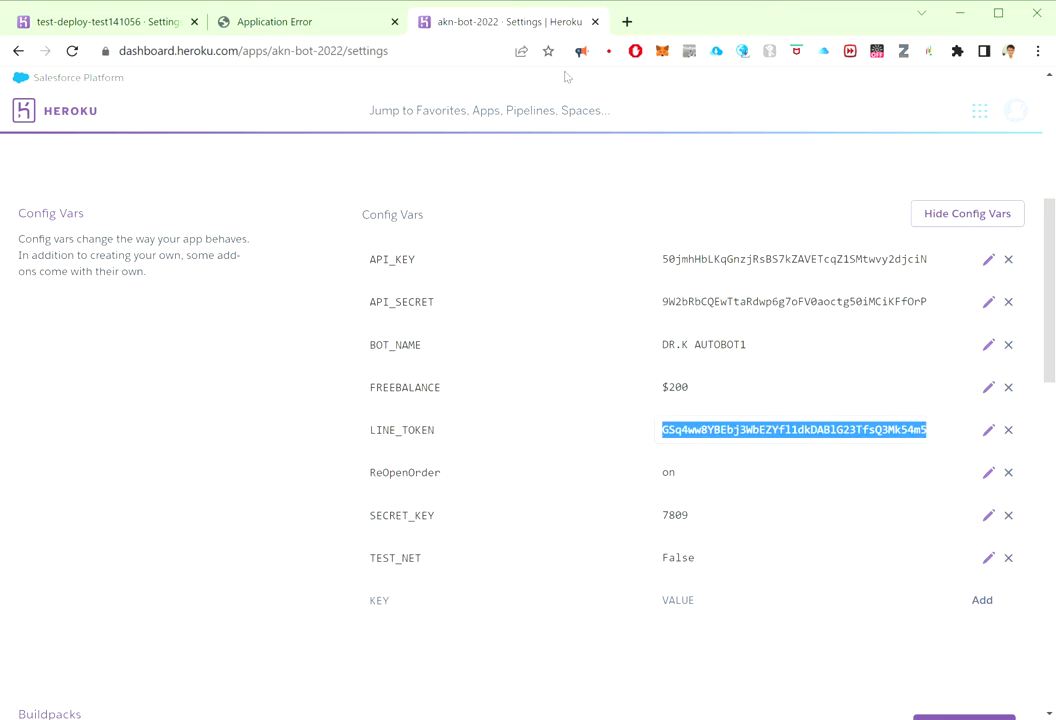
left_click(283, 25)
left_click(141, 14)
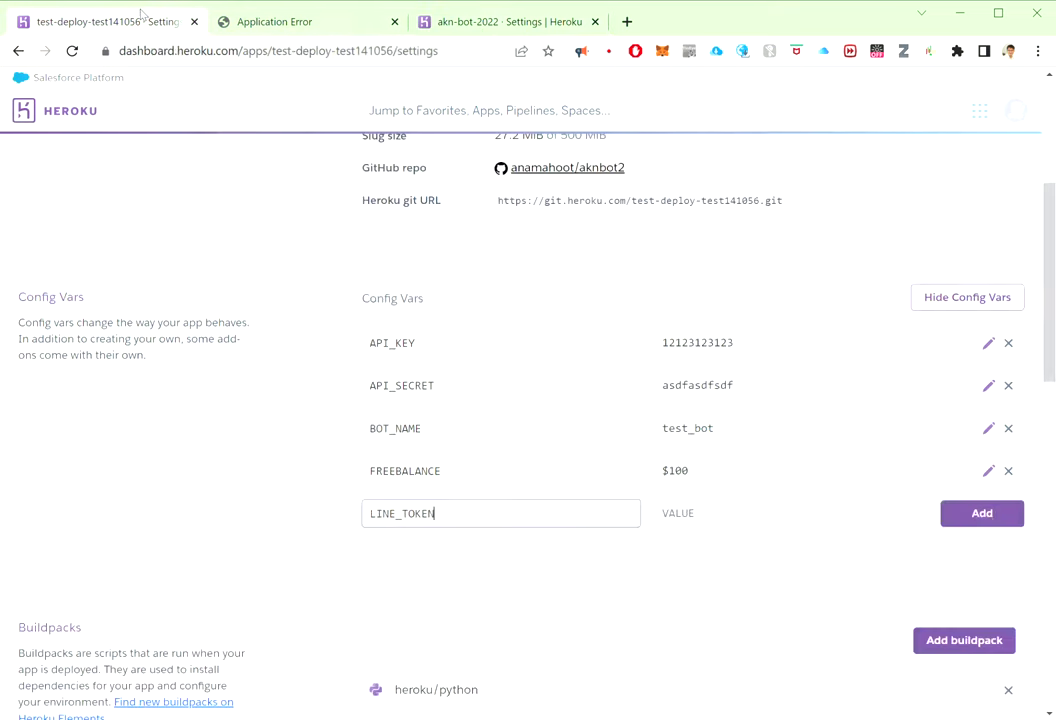
left_click(747, 518)
type("sdfSFSFD")
left_click(983, 514)
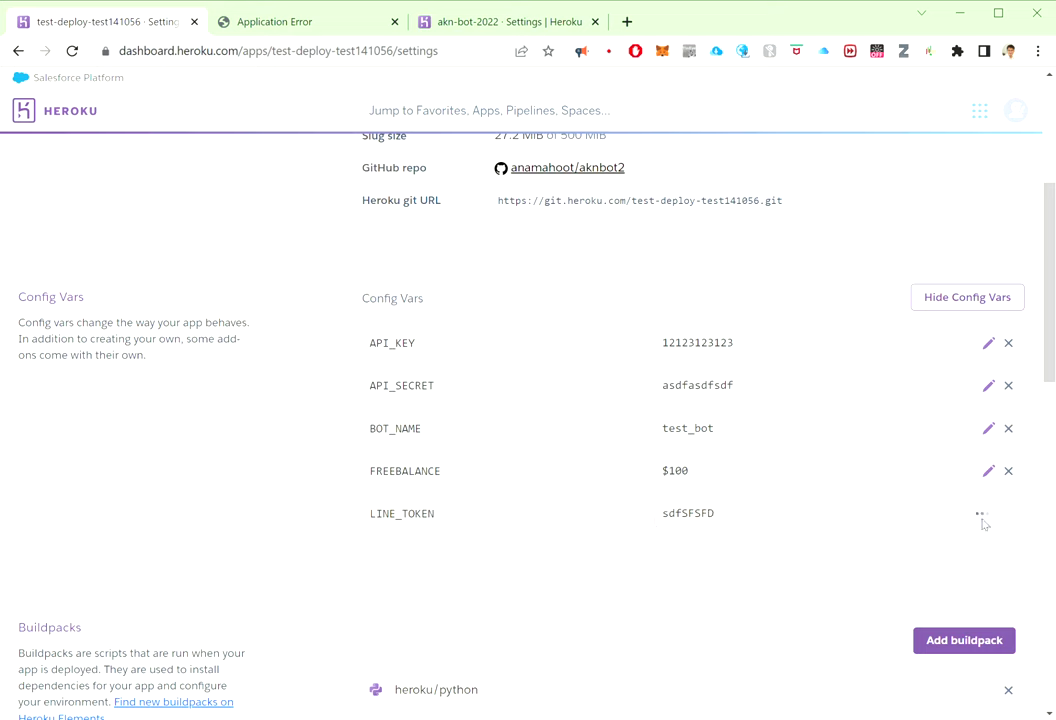
Step: Copy the ReOpenOrder key into the test app and add it with value On
left_click(479, 30)
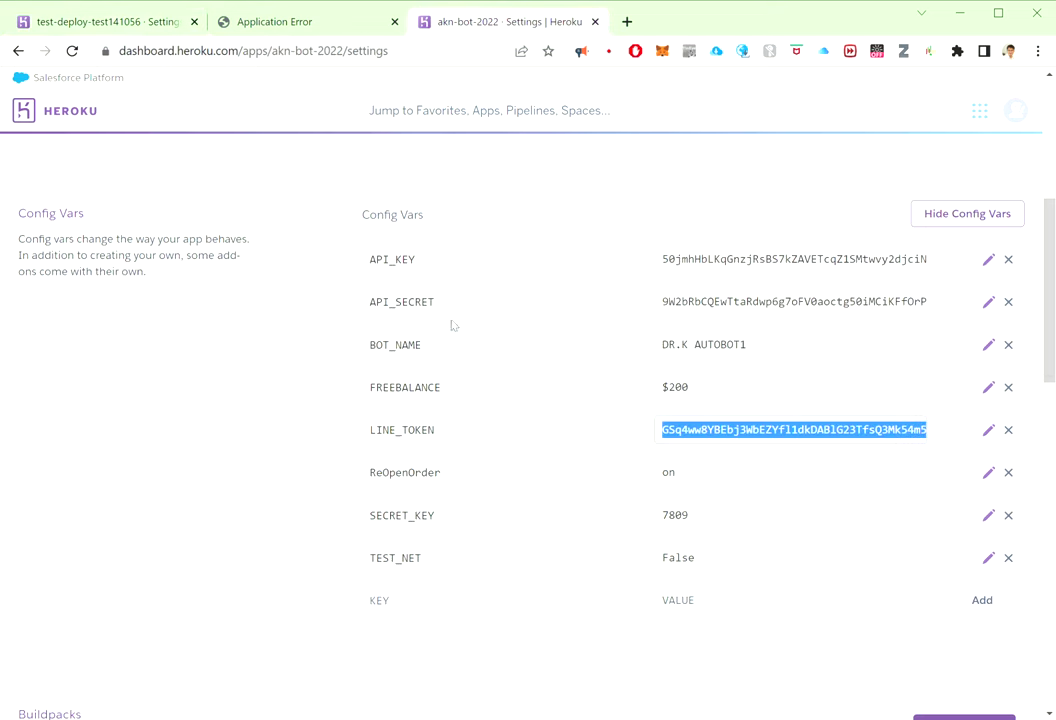
double_click(394, 472)
key("ctrl+c")
left_click(150, 24)
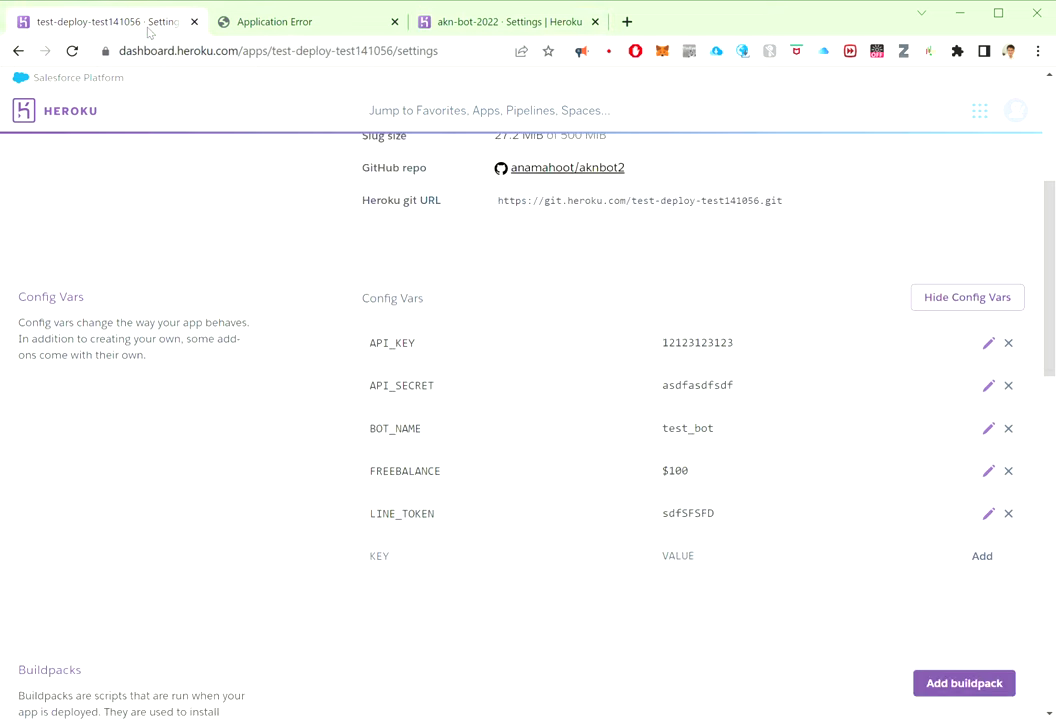
left_click(397, 560)
key("ctrl+v")
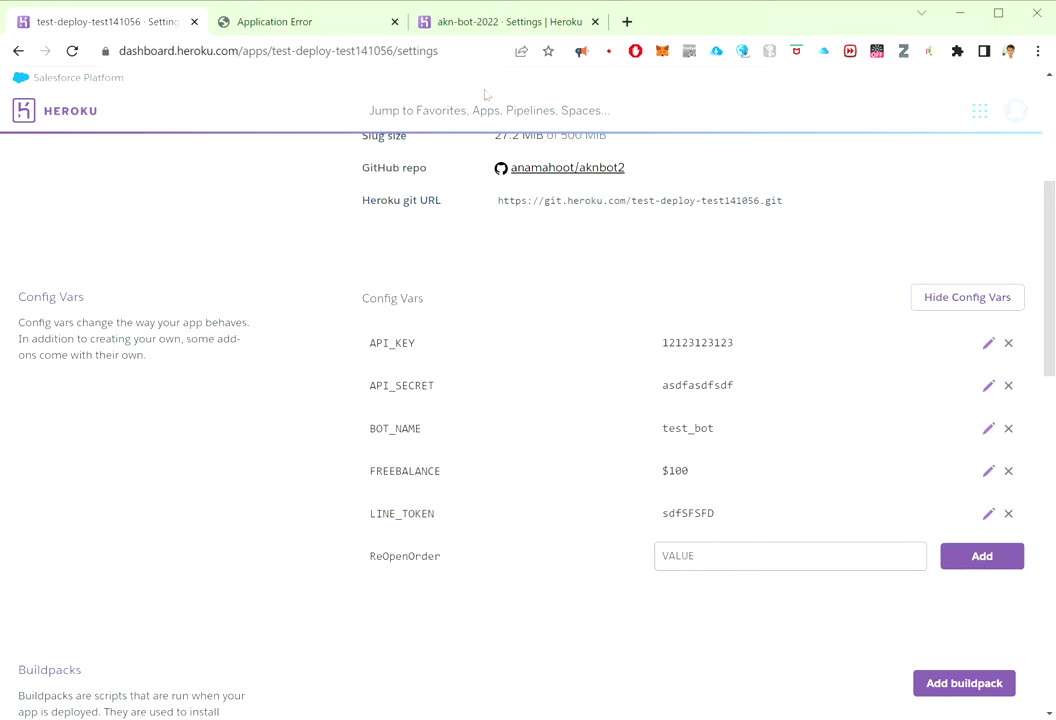
left_click(483, 24)
left_click(133, 22)
type("oN")
key("BackSpace")
key("BackSpace")
type("0")
key("BackSpace")
type("0")
type("n")
left_click(966, 560)
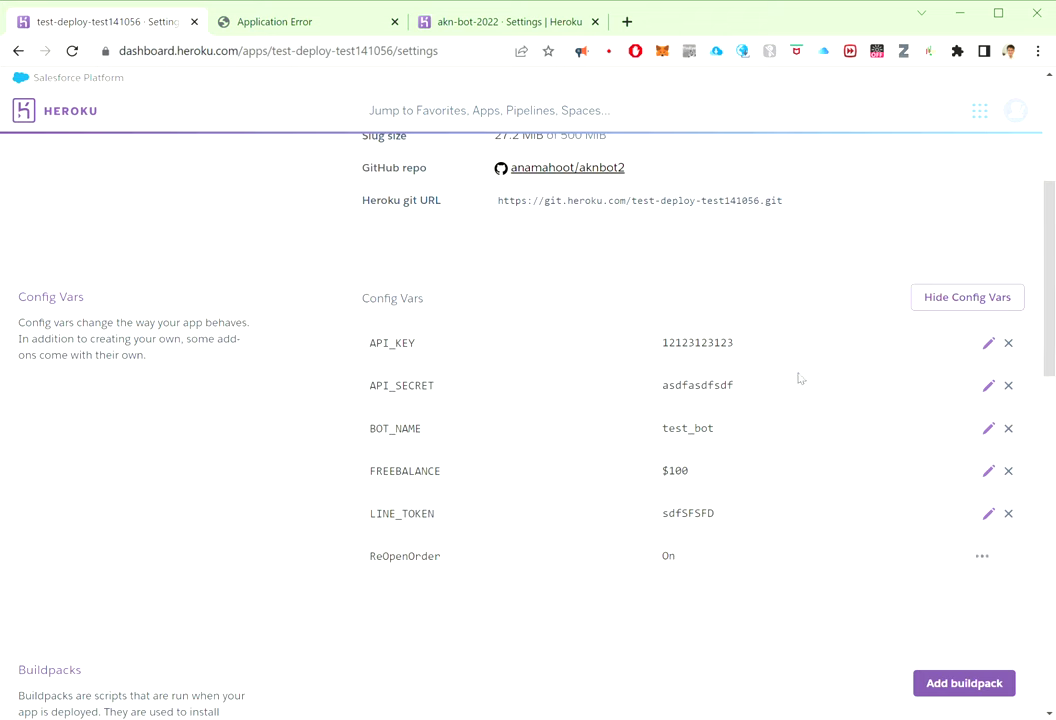
Step: Copy the SECRET_KEY key into the test app and add it with its value
left_click(480, 16)
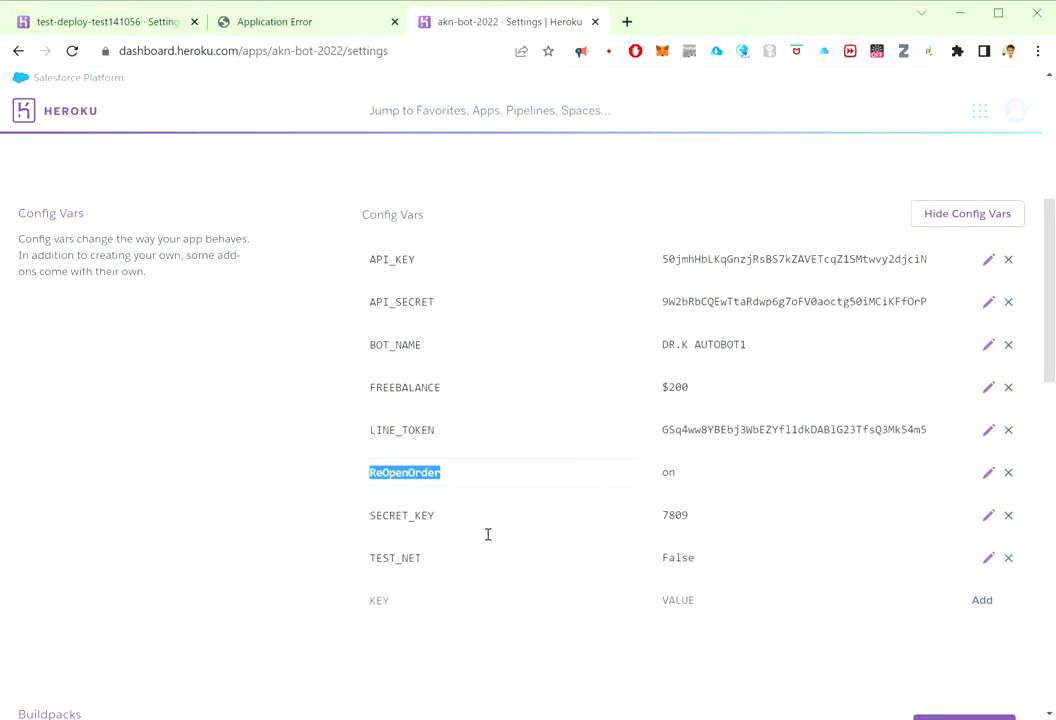
double_click(401, 515)
key("ctrl+c")
left_click(90, 18)
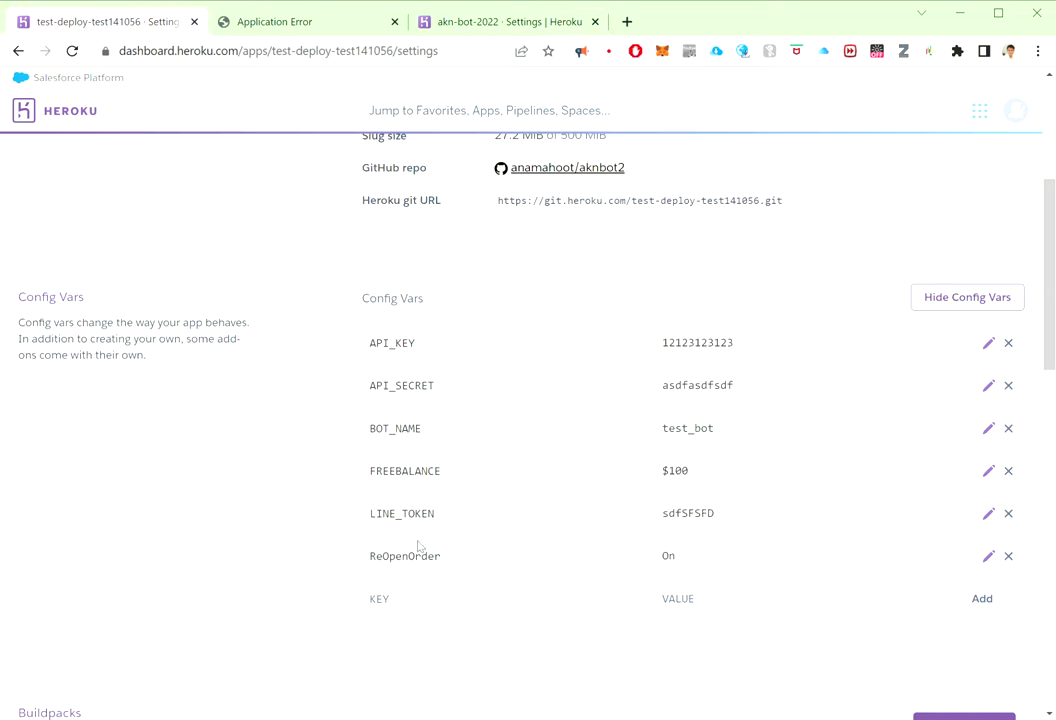
left_click(448, 598)
key("ctrl+v")
left_click(681, 606)
type("1234")
left_click(978, 602)
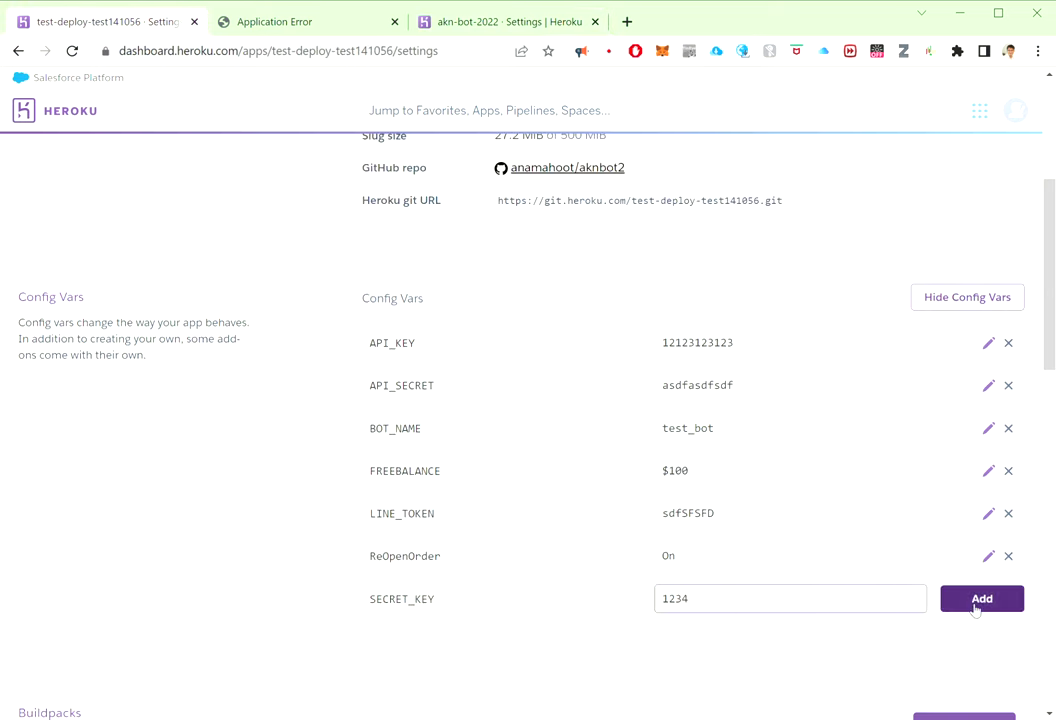
Step: Copy the TEST_NET key into the test app and add it with value False
left_click(480, 21)
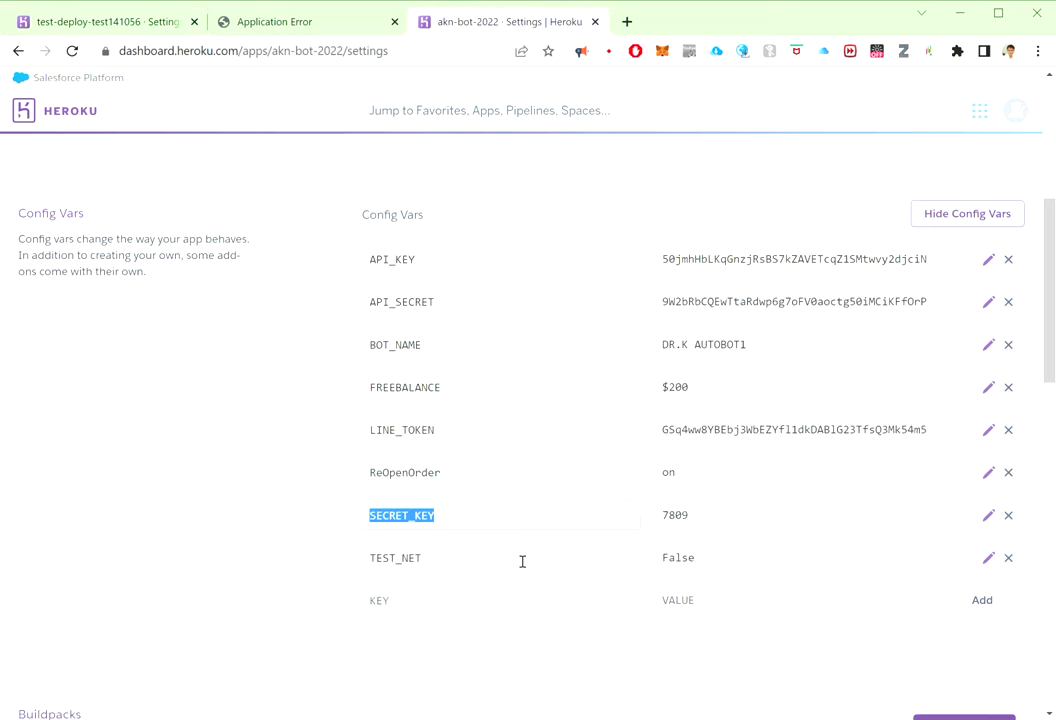
scroll(473, 486, "down", 1)
double_click(395, 474)
key("ctrl+c")
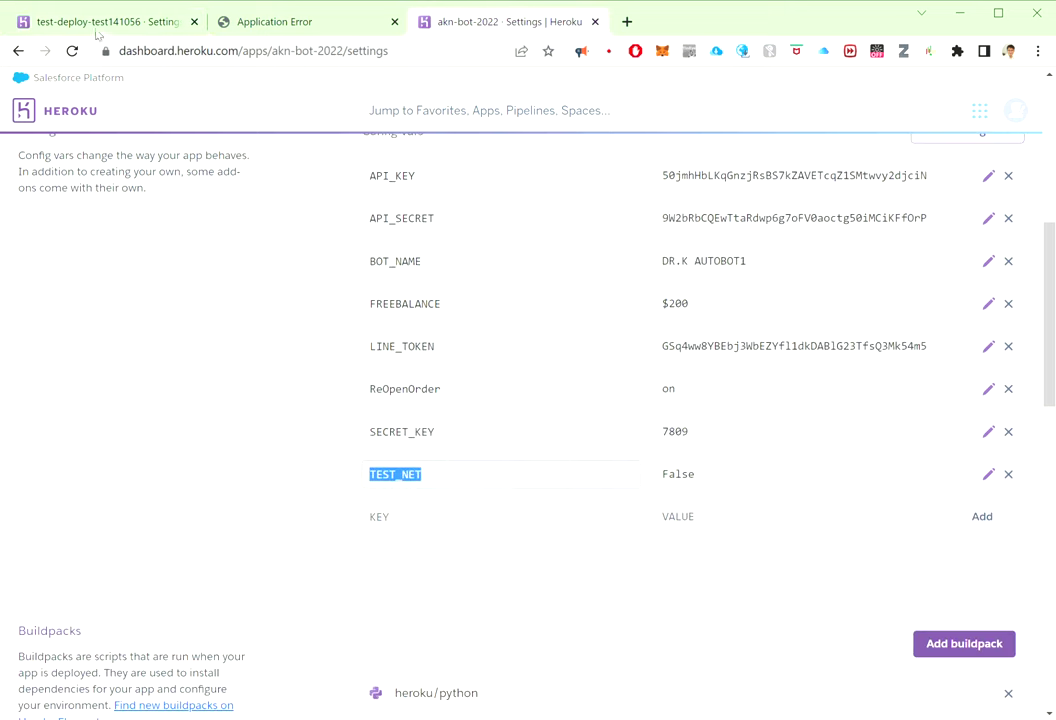
left_click(80, 23)
left_click(427, 644)
key("ctrl+v")
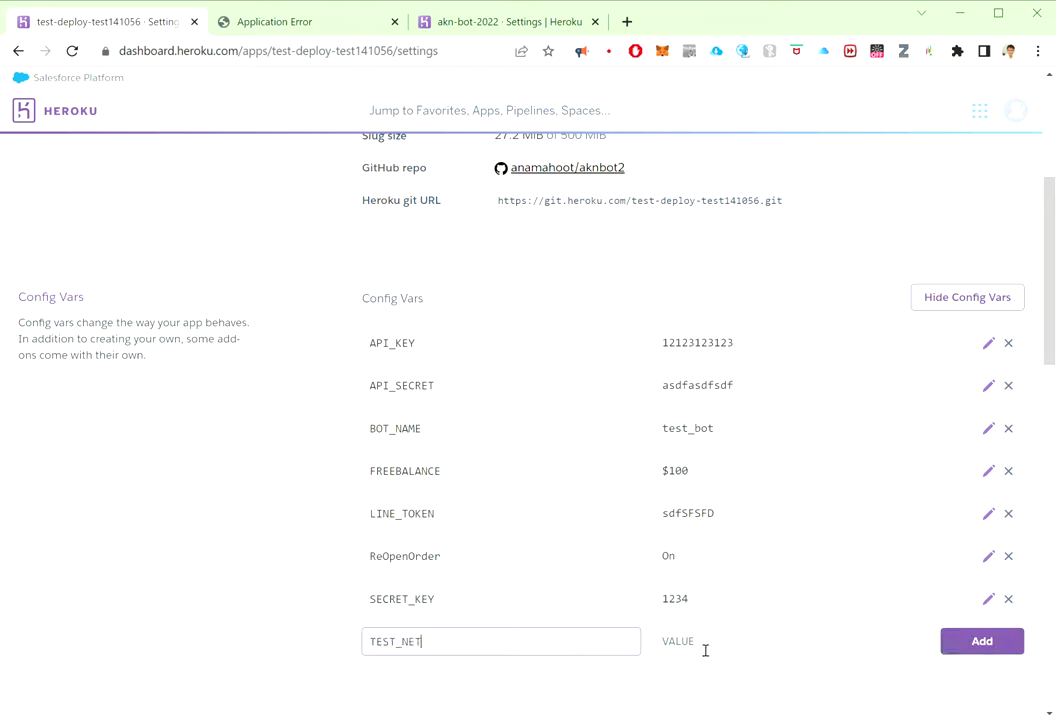
left_click(742, 641)
type("Fal")
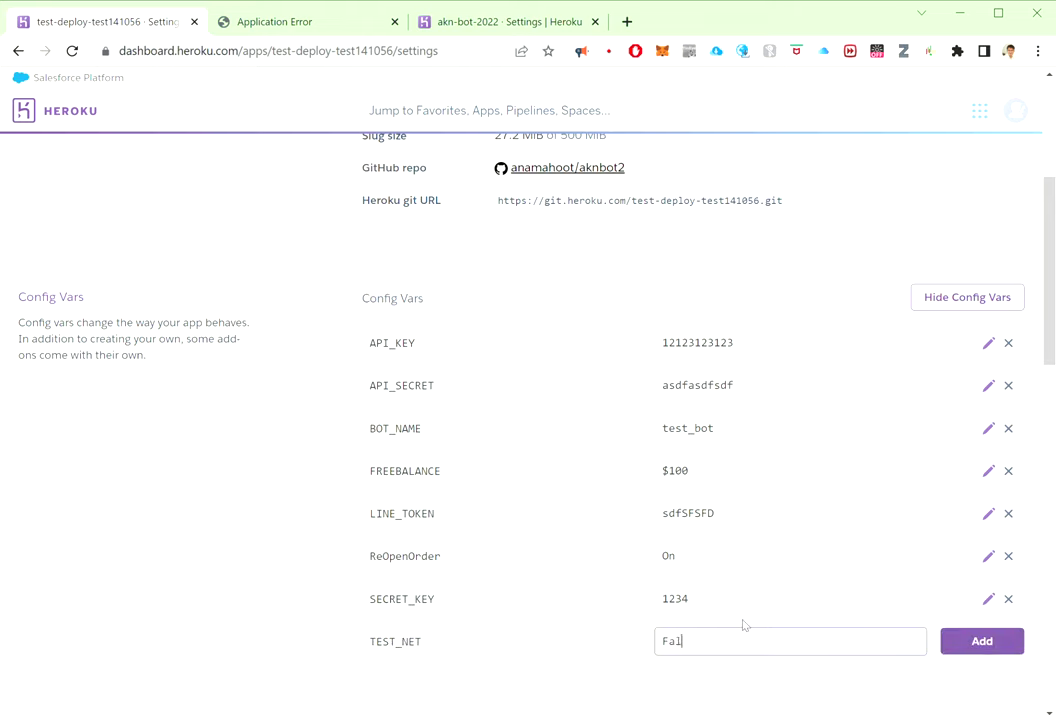
type("se")
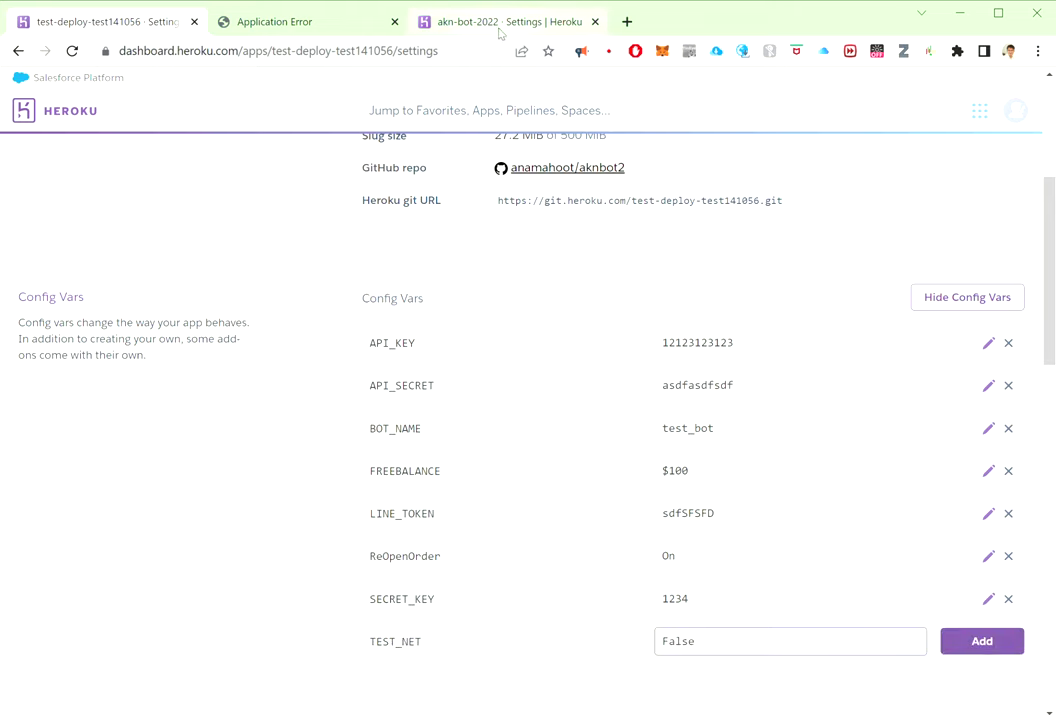
left_click(413, 24)
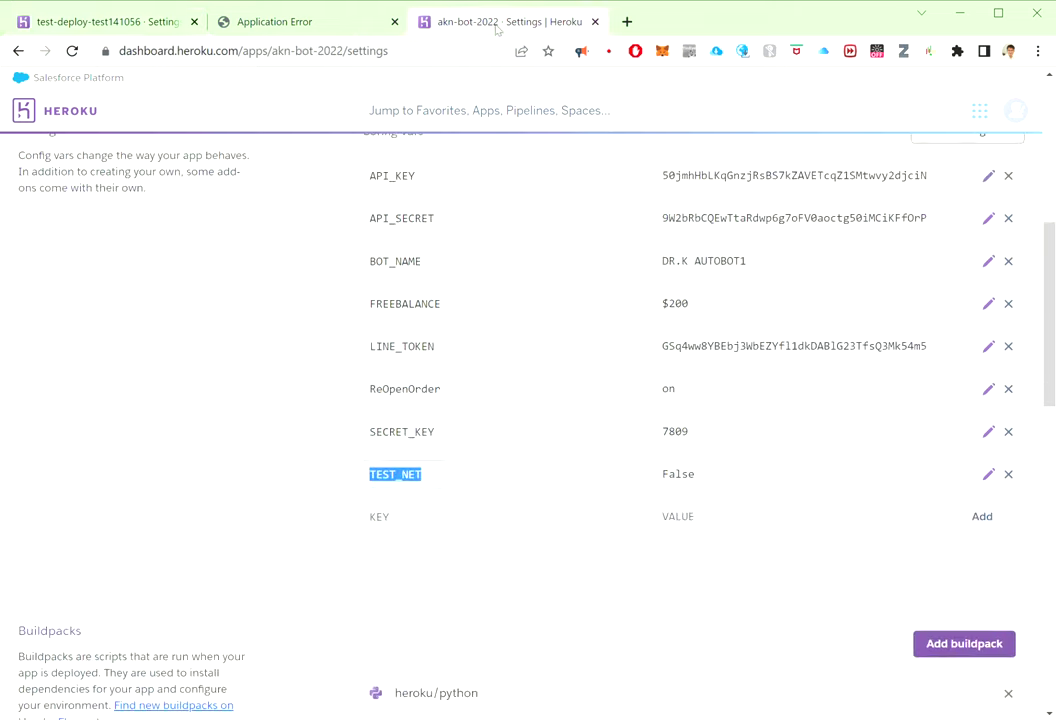
left_click(112, 14)
left_click(977, 641)
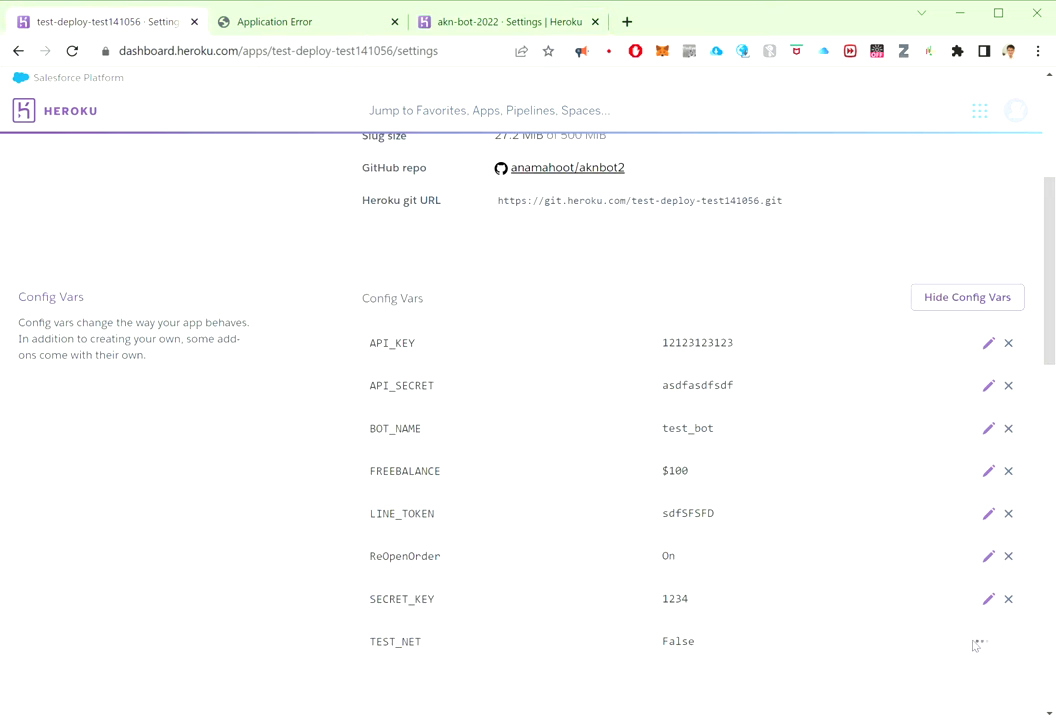
Step: Restart all dynos of test-deploy-test141056 from the More menu and confirm the restart
scroll(178, 471, "up", 5)
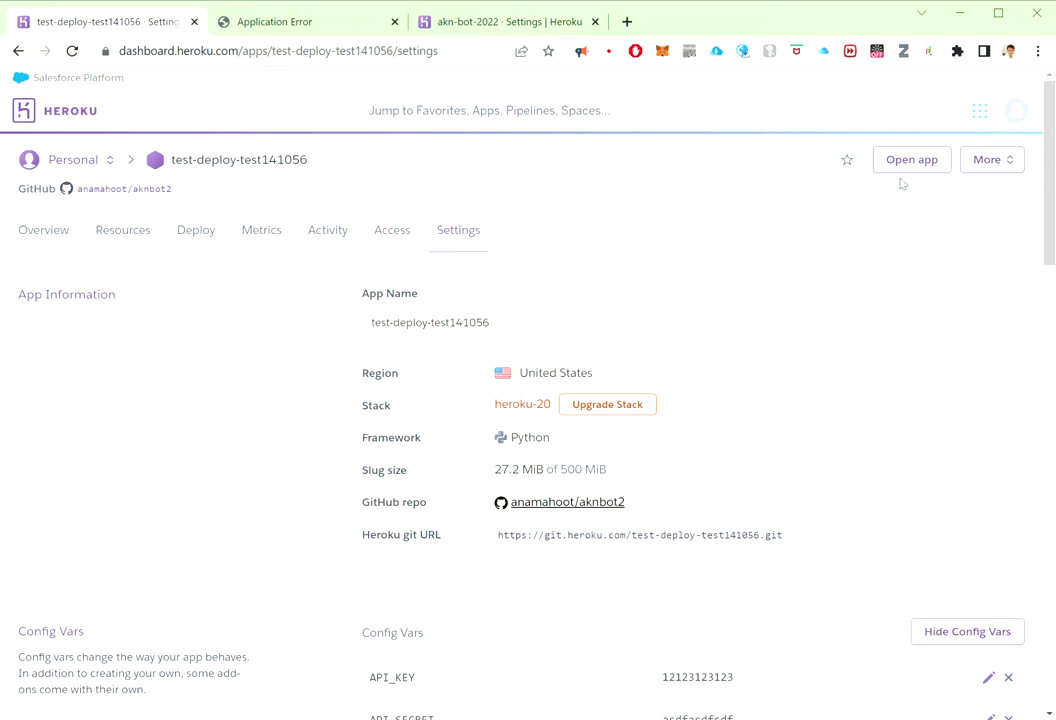
left_click(1005, 160)
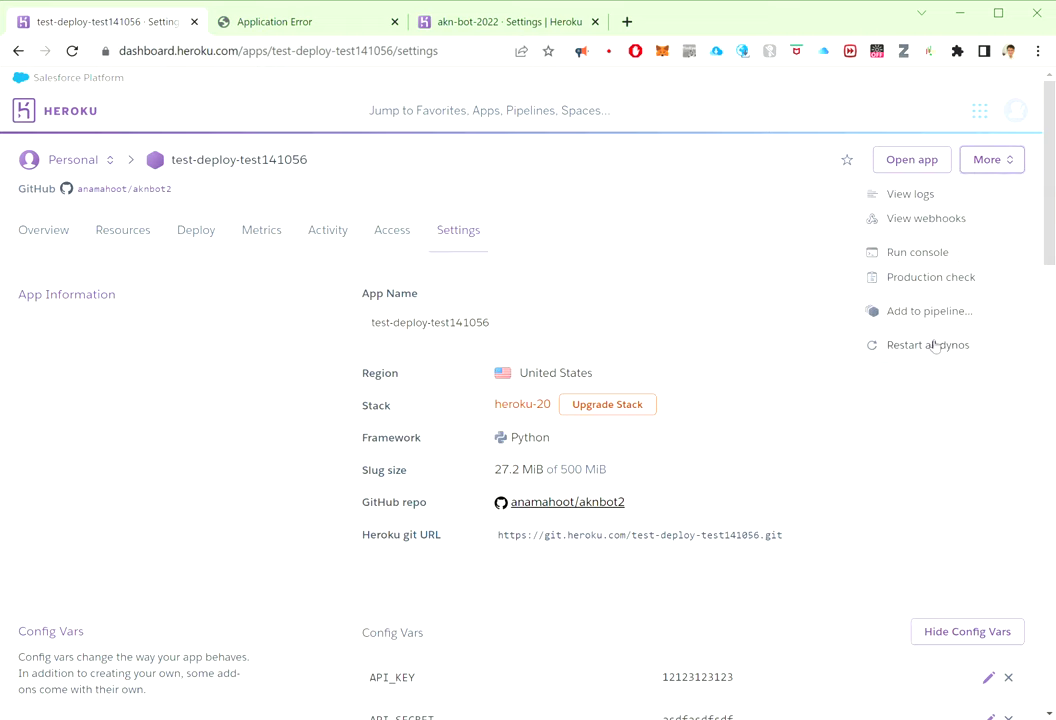
left_click(928, 345)
left_click(741, 262)
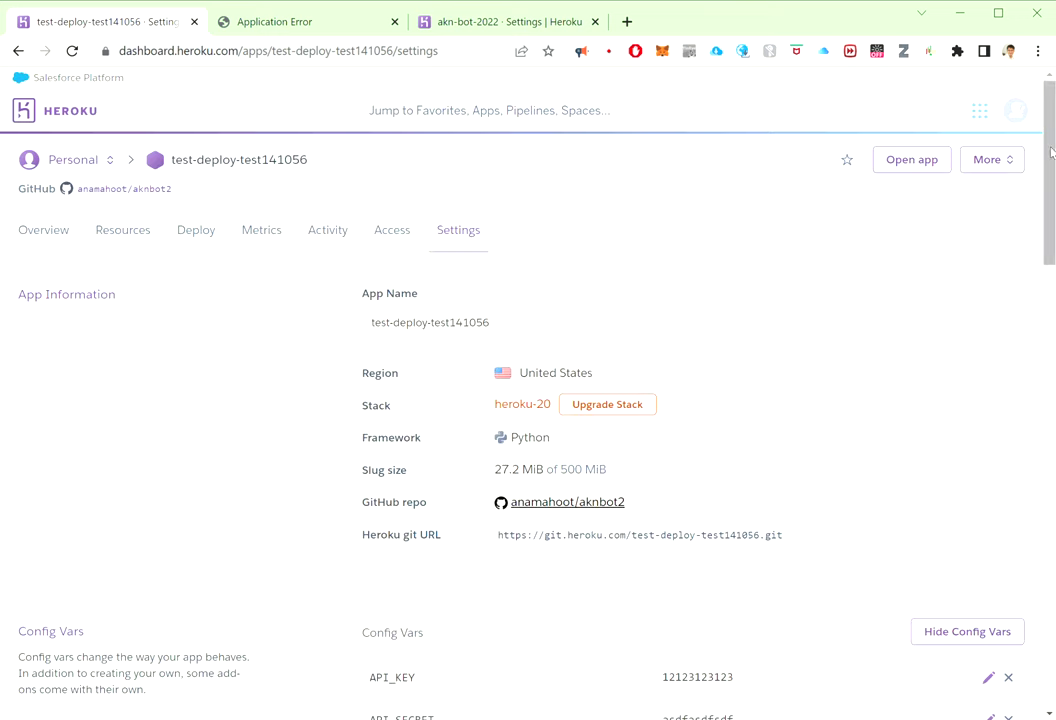
left_click(1011, 160)
Step: View the test app's logs showing the process up, then open the live app in a new tab
left_click(970, 190)
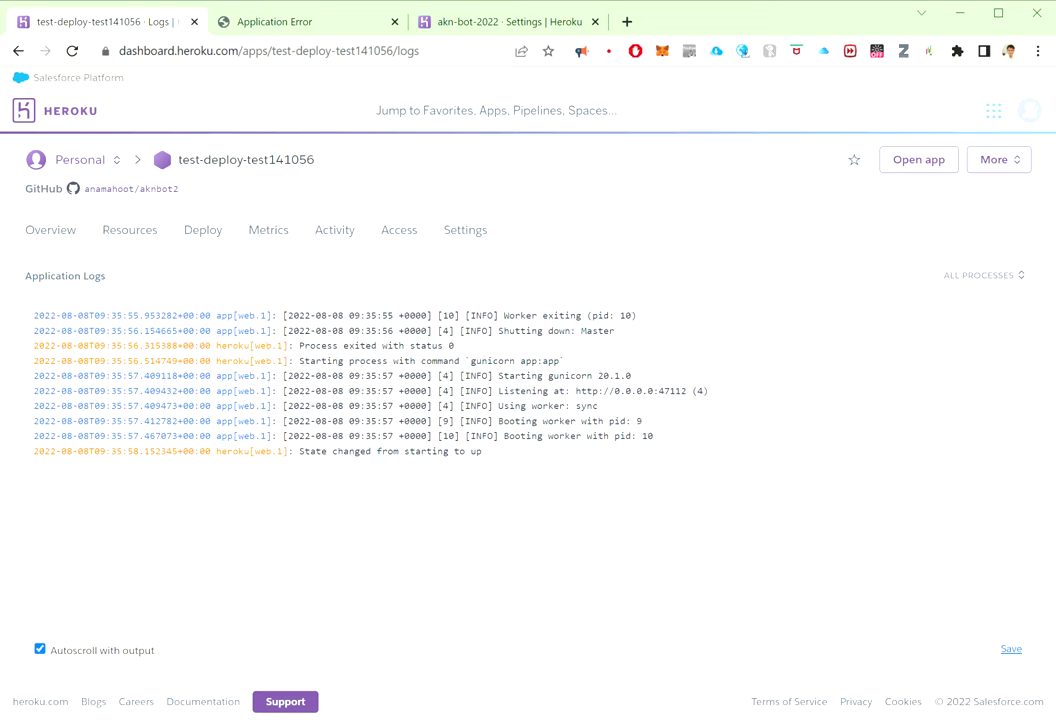
left_click(940, 163)
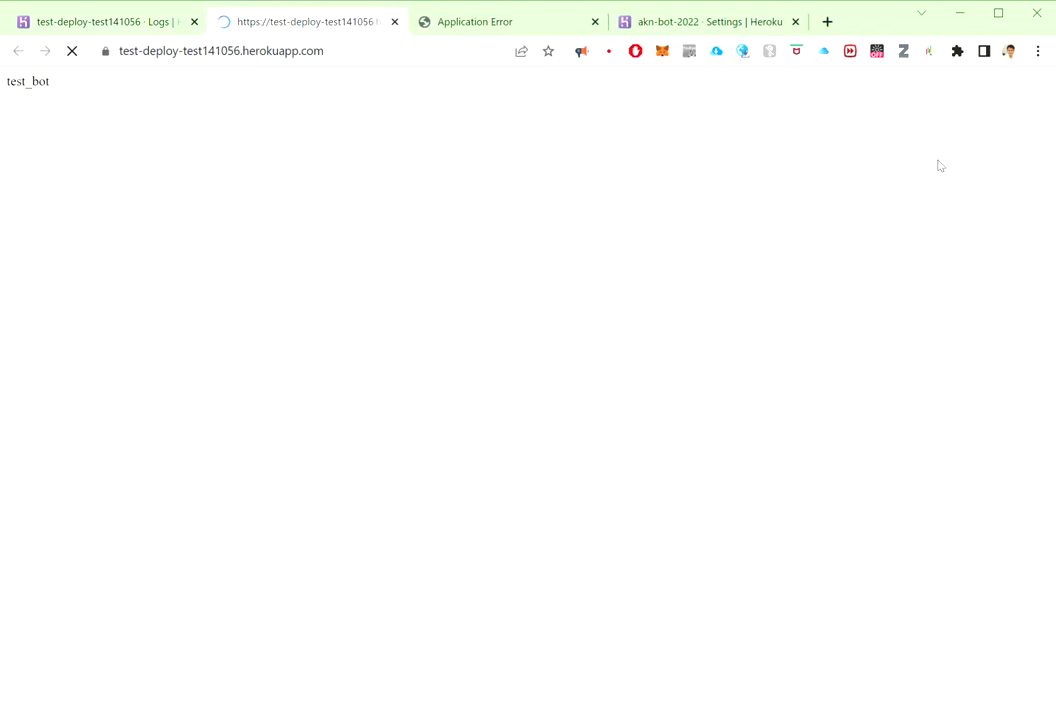
Step: Confirm the live app shows 'test_bot', then return to the logs showing GET / returning 200
left_click_drag(52, 81, 5, 81)
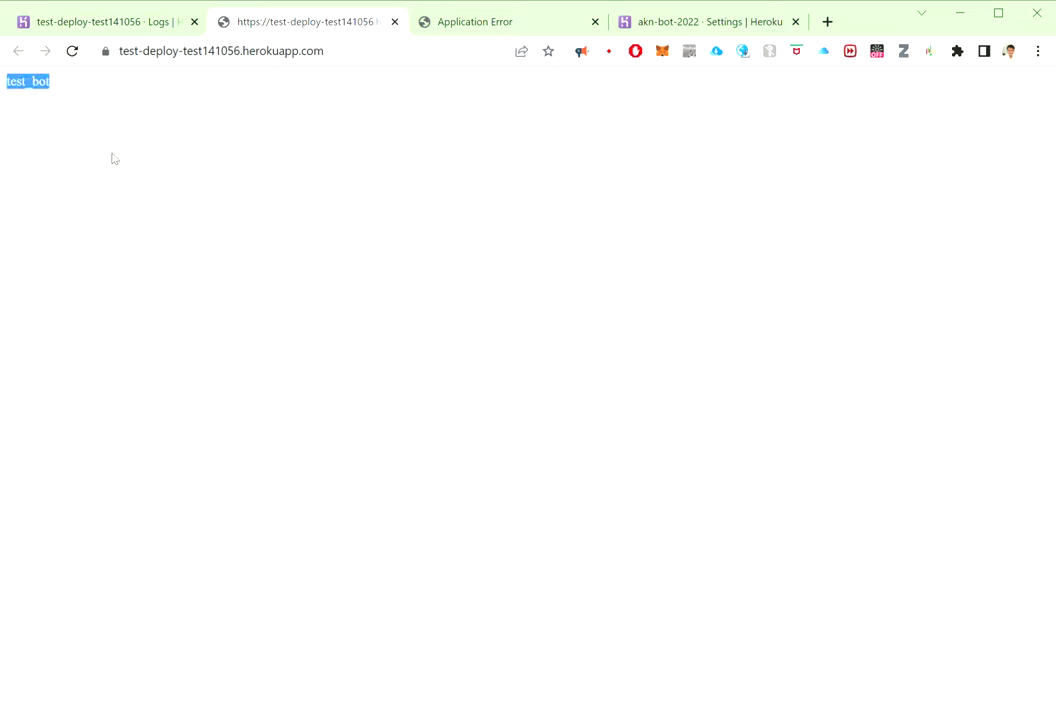
left_click(119, 22)
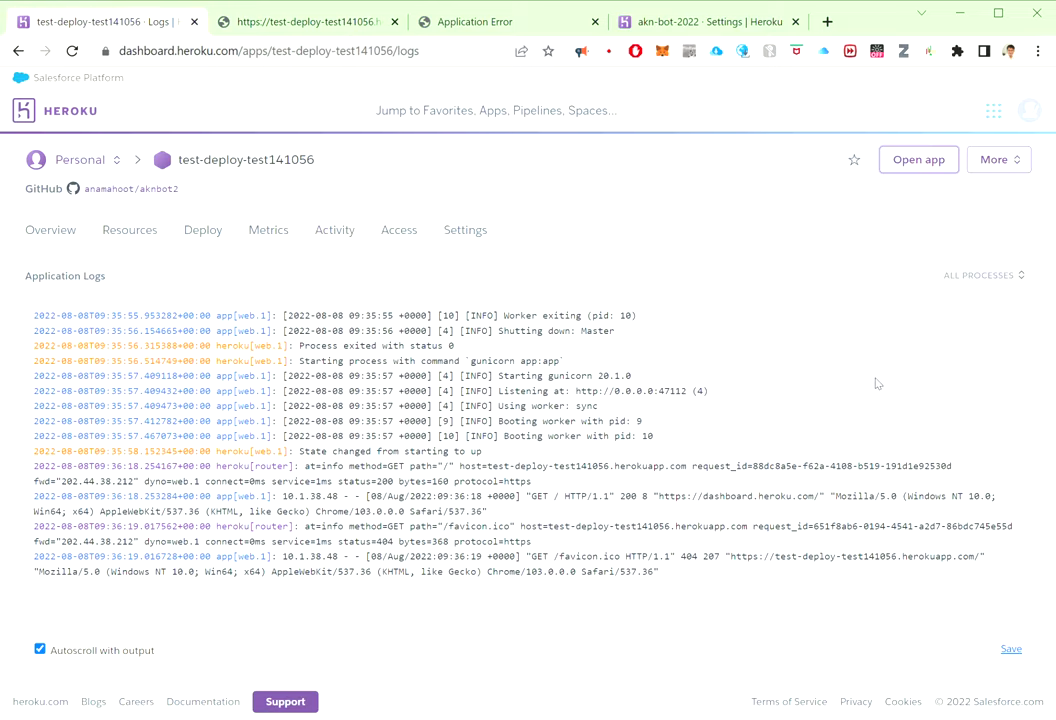